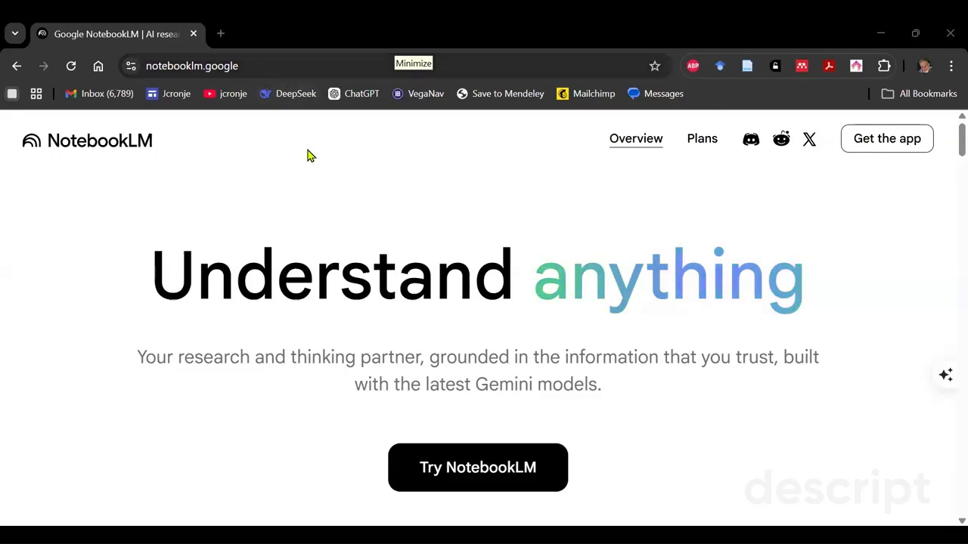
# - Create a new notebook and run a Fast research web search for sources with "Please find me information about Simonstown"
pyautogui.click(483, 468)
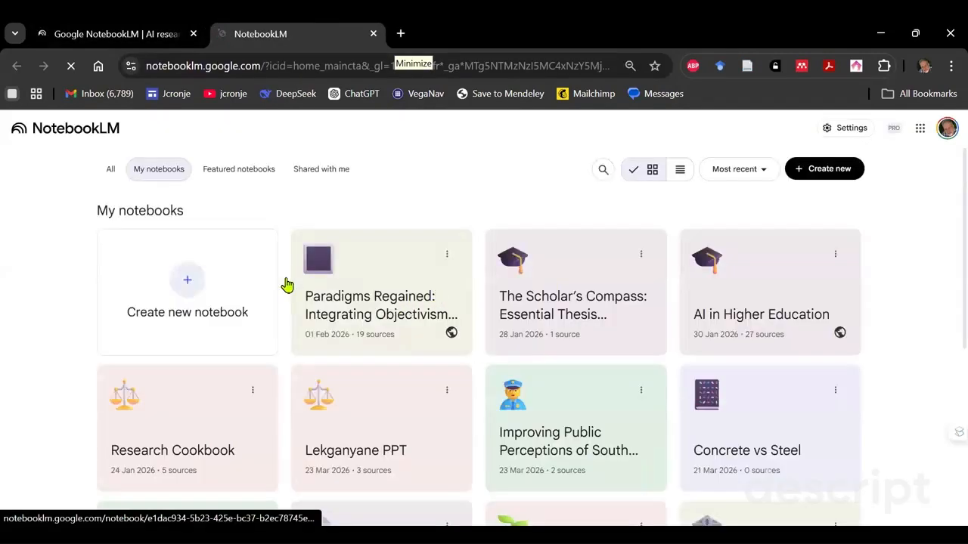
pyautogui.click(192, 283)
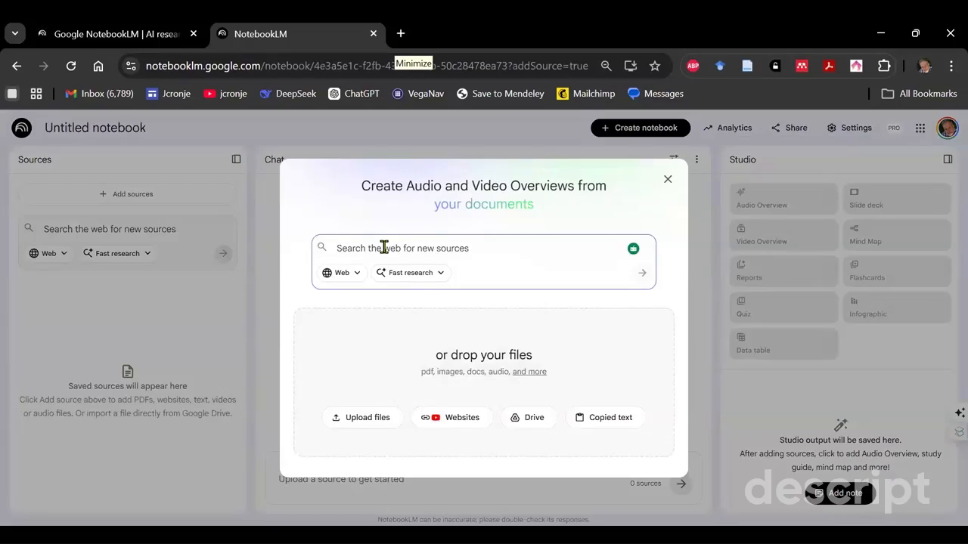
pyautogui.write('Please find me information about Simonstown both as a naval town and')
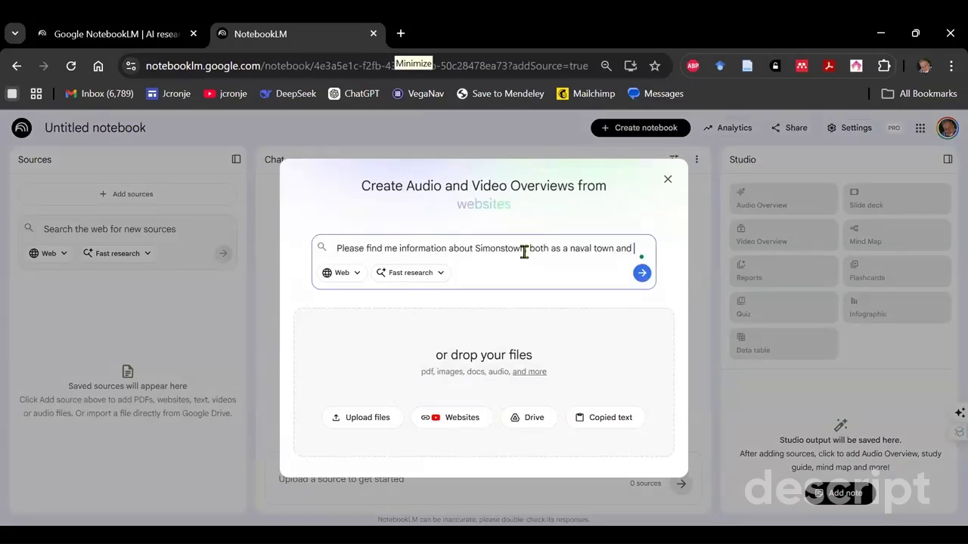
pyautogui.moveTo(523, 253); pyautogui.dragTo(635, 257)
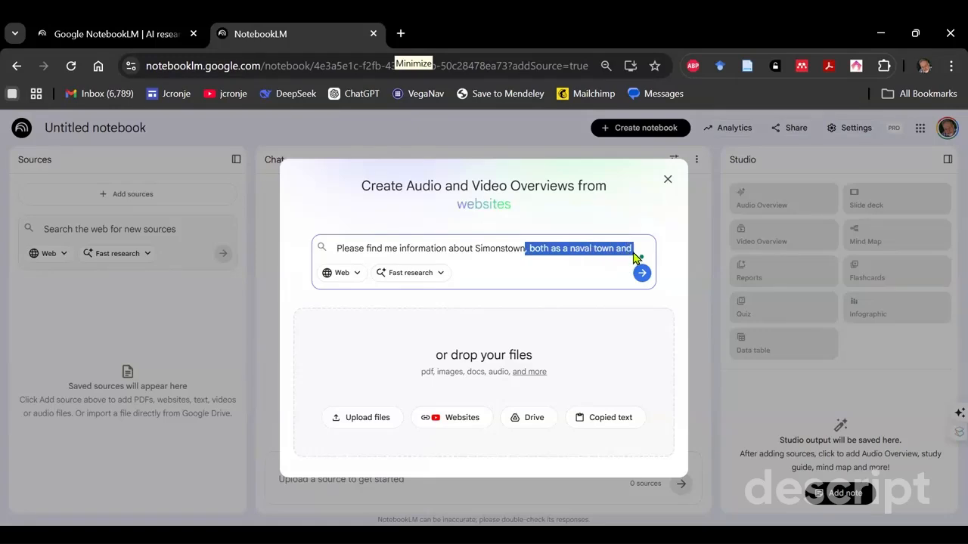
pyautogui.press('BackSpace')
pyautogui.click(637, 270)
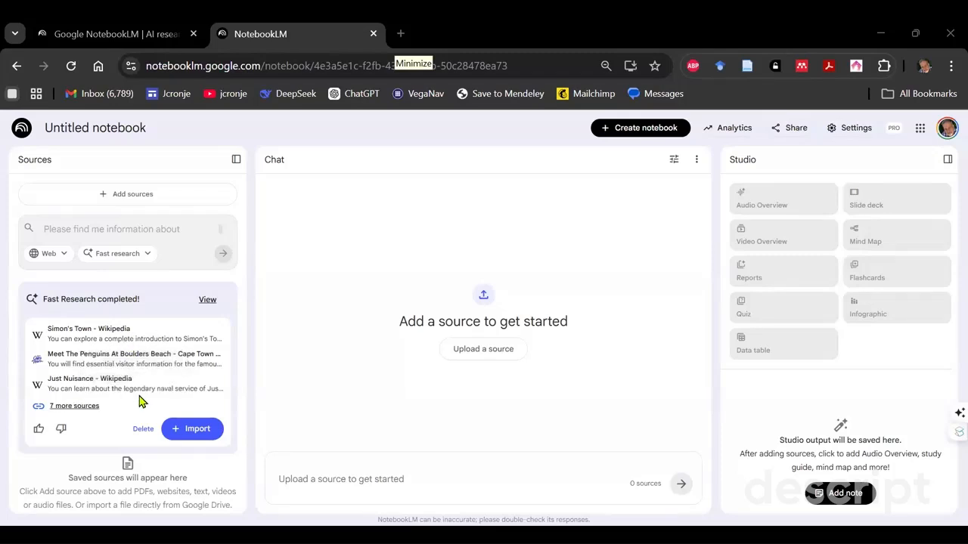
# - Review the full list of discovered sources and import all of them into the notebook
pyautogui.click(73, 406)
pyautogui.scroll(3, 203, 357)
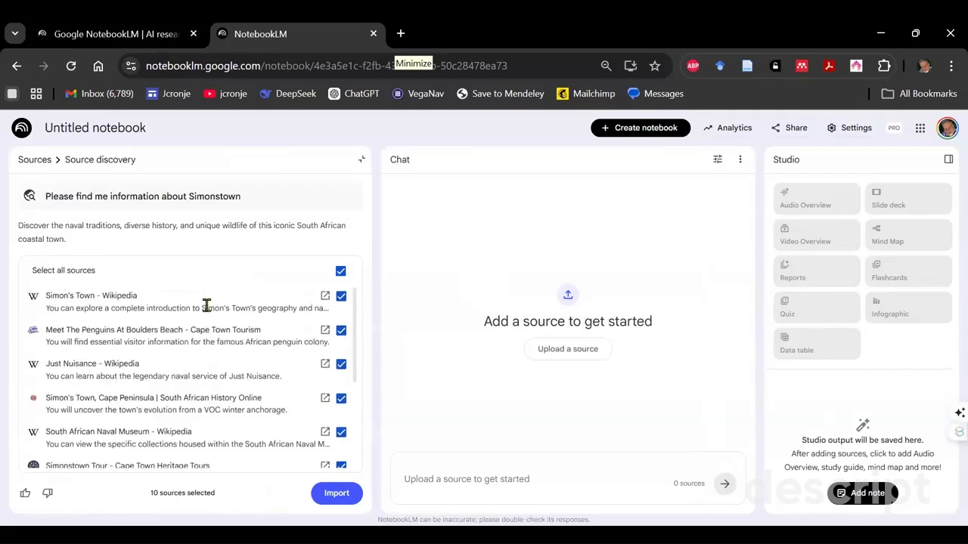
pyautogui.scroll(-2, 179, 374)
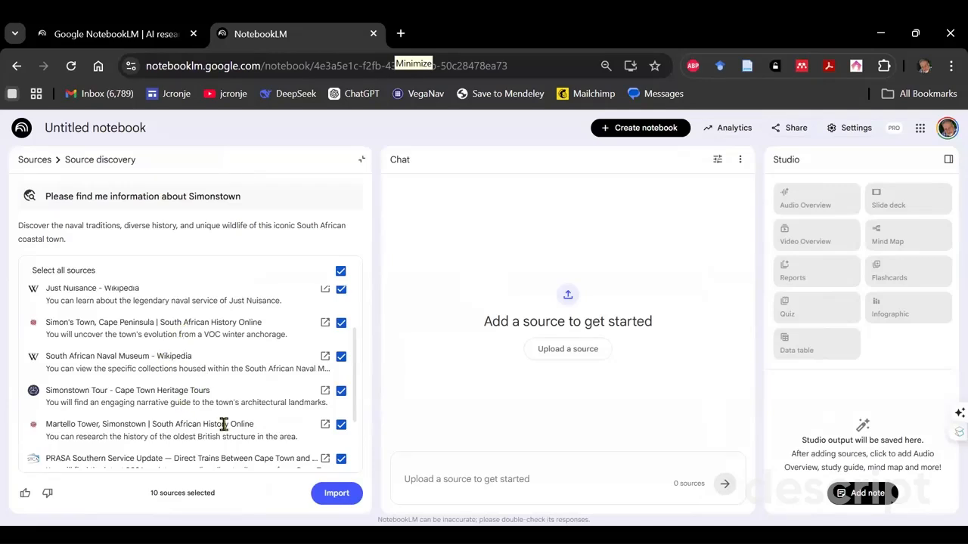
pyautogui.scroll(-2, 224, 425)
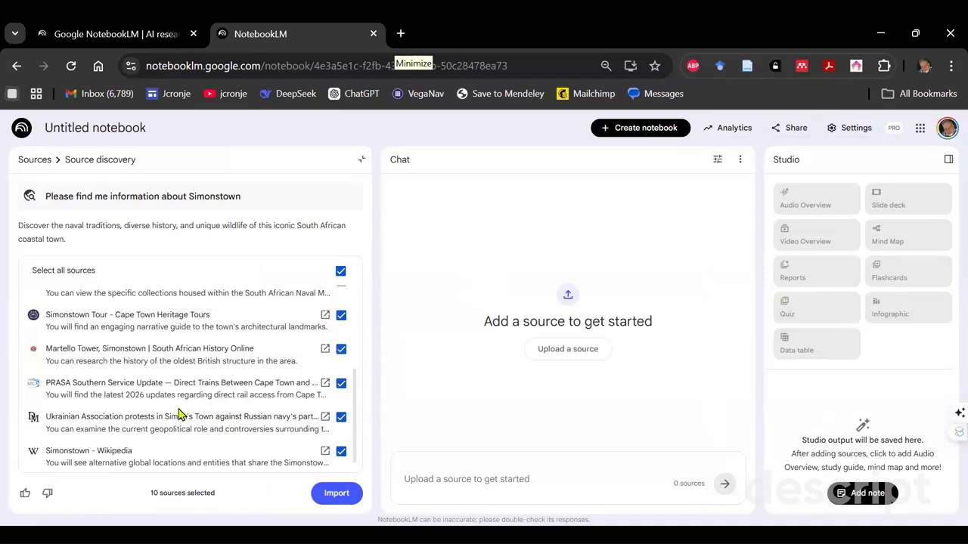
pyautogui.scroll(-1, 167, 420)
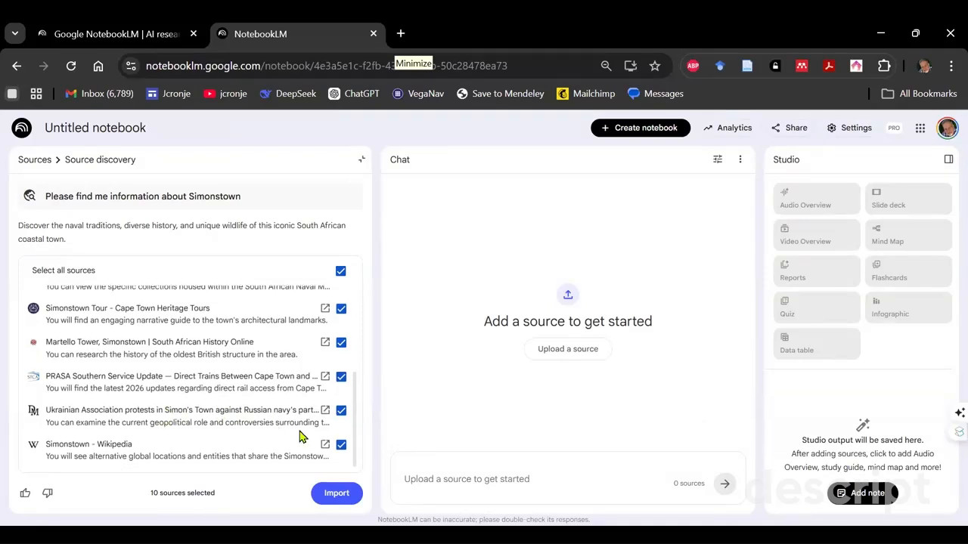
pyautogui.click(336, 495)
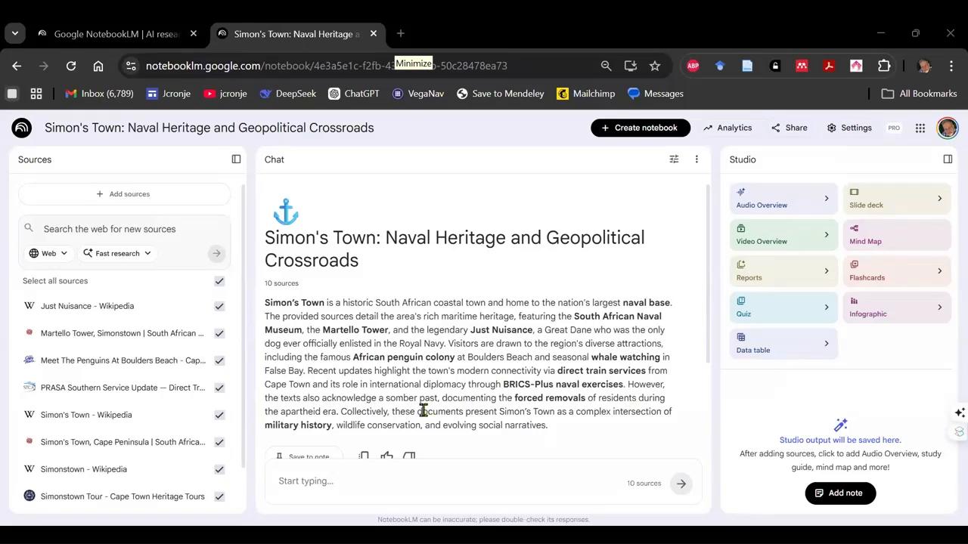
# - Look over the notebook summary, generate a mind map from the imported sources and open it
pyautogui.scroll(-1, 424, 411)
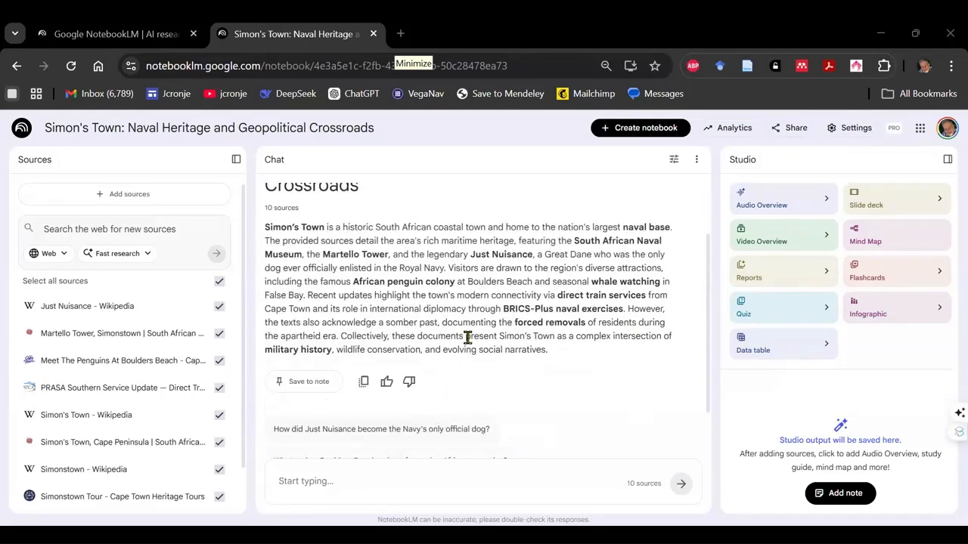
pyautogui.scroll(1, 468, 338)
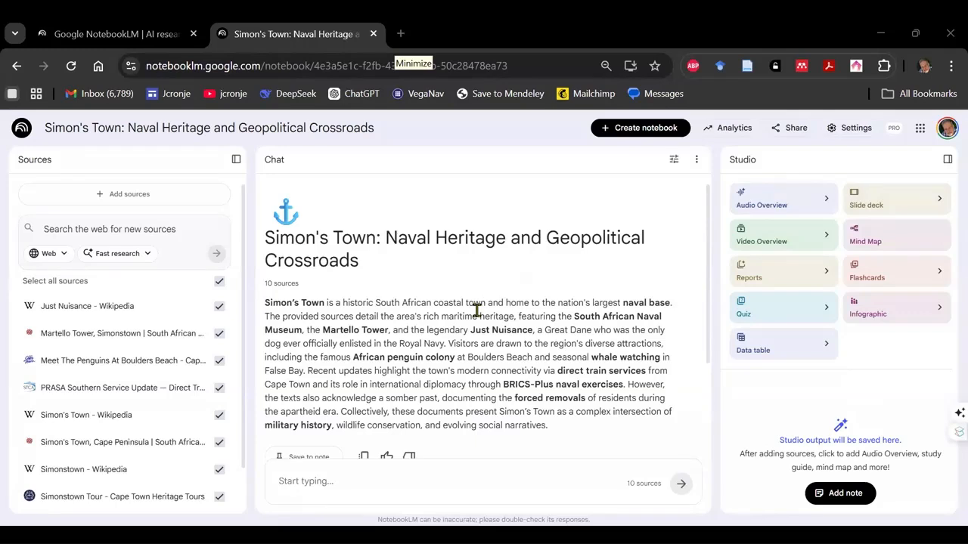
pyautogui.click(899, 235)
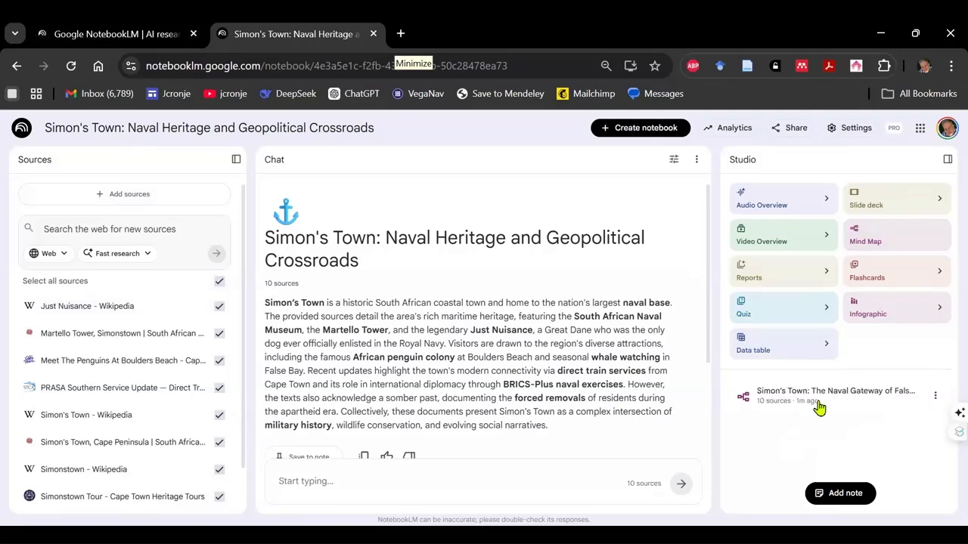
pyautogui.click(830, 396)
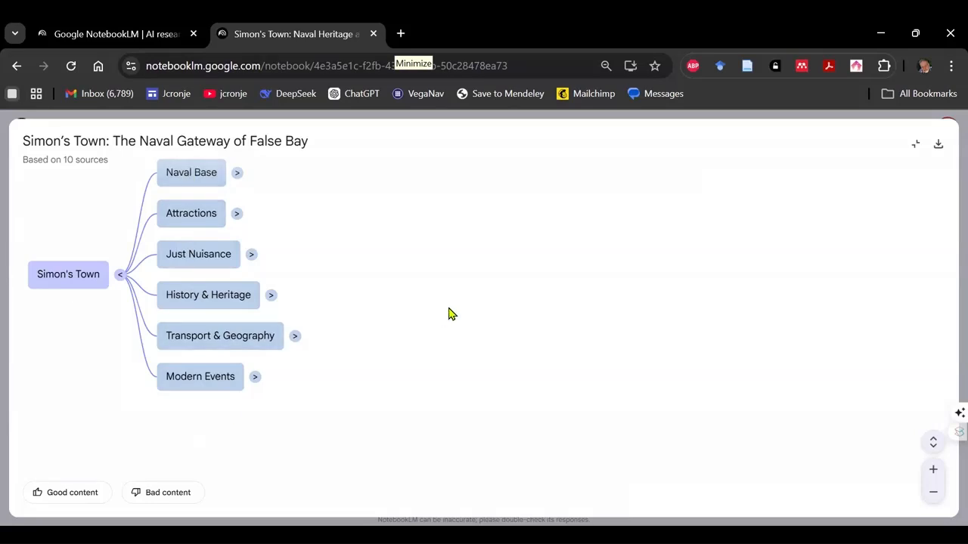
# - Expand the mind map's Naval Base, Attractions, Just Nuisance, History & Heritage, Transport & Geography and Modern Events branches
pyautogui.click(238, 175)
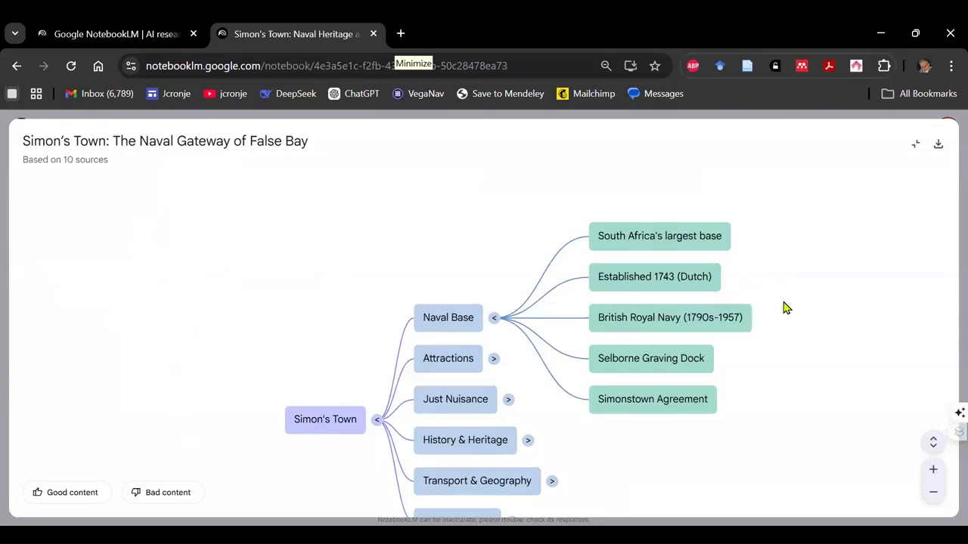
pyautogui.scroll(-1, 782, 300)
pyautogui.scroll(2, 782, 301)
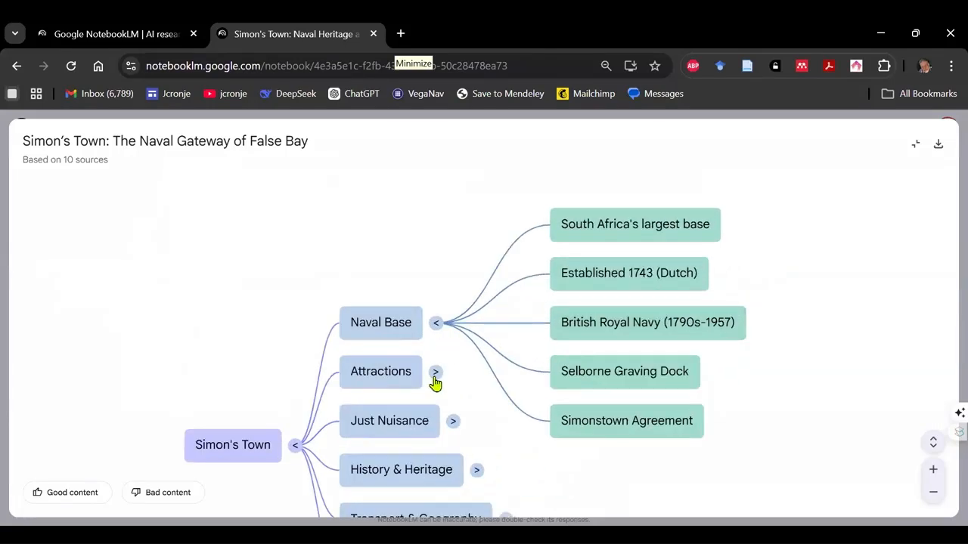
pyautogui.click(435, 374)
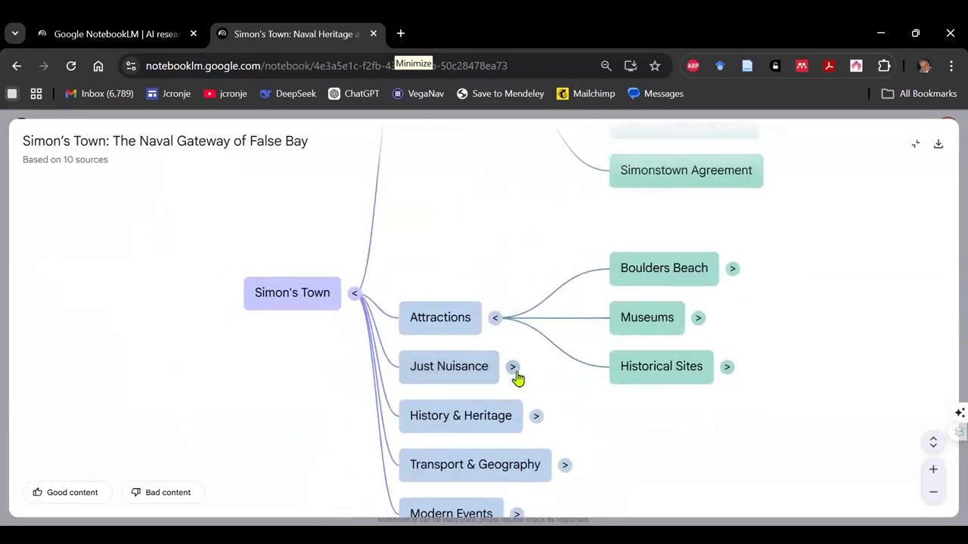
pyautogui.click(512, 367)
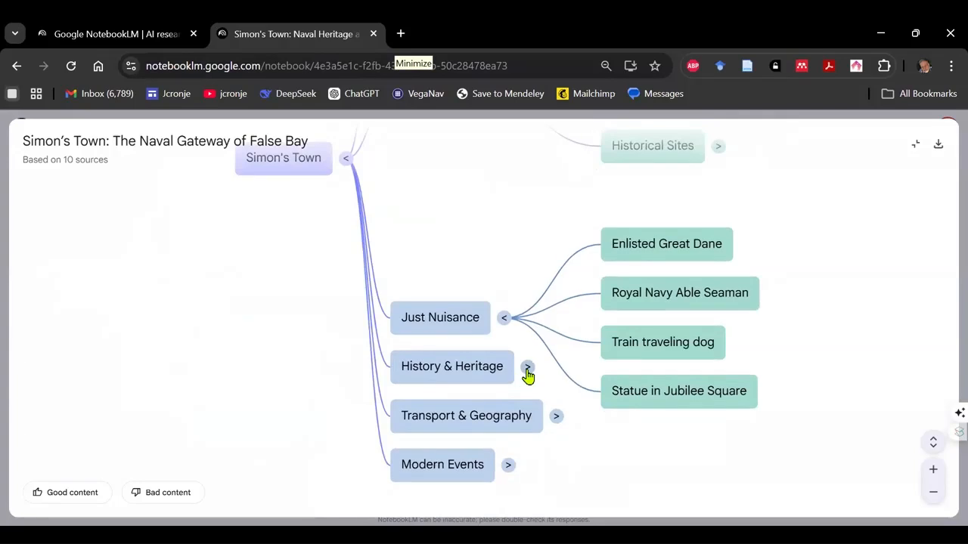
pyautogui.click(527, 369)
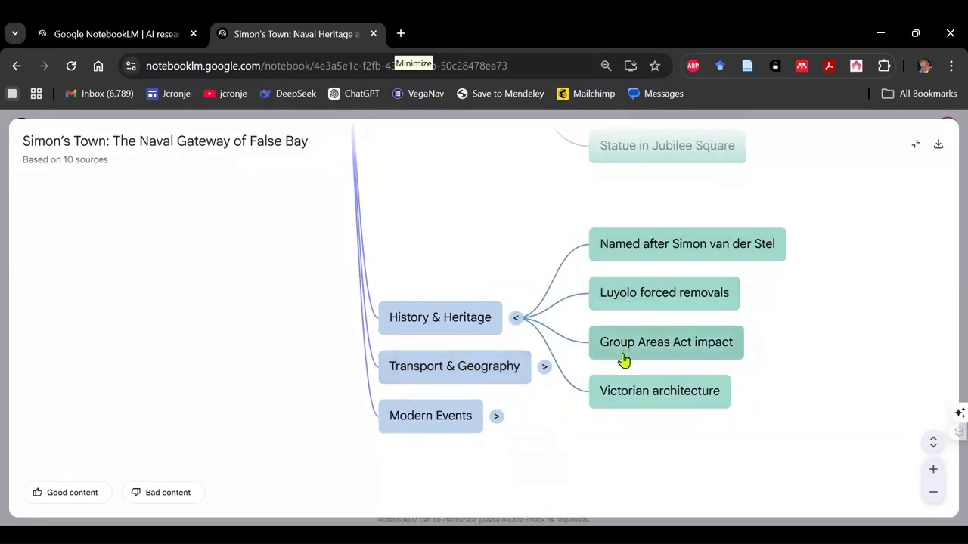
pyautogui.click(545, 368)
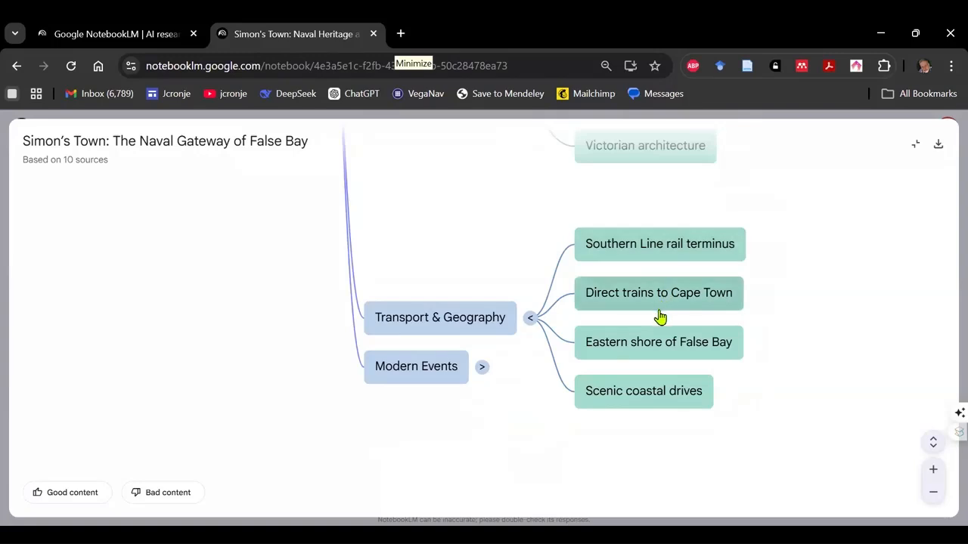
pyautogui.click(481, 368)
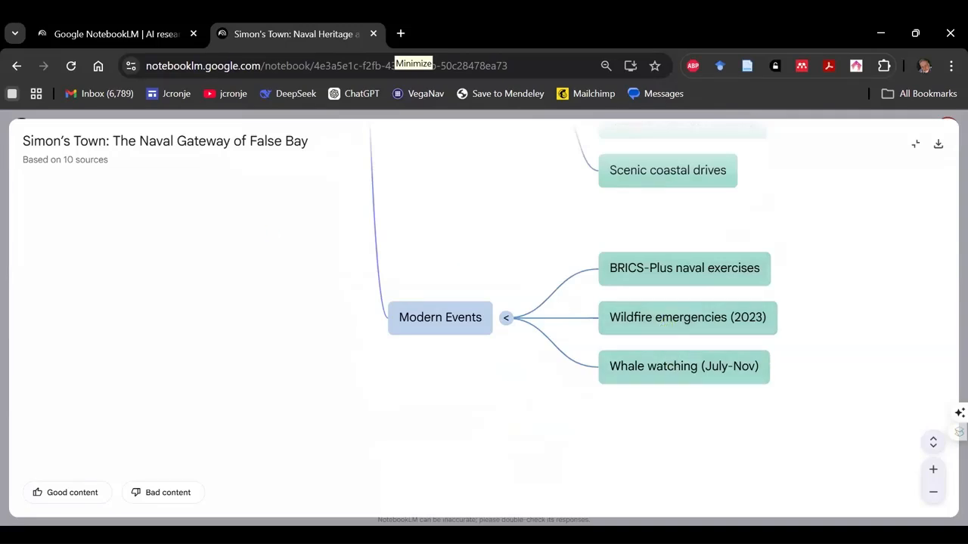
# - Examine the expanded mind map as a whole and close it to return to the Studio tools
pyautogui.scroll(-2, 245, 372)
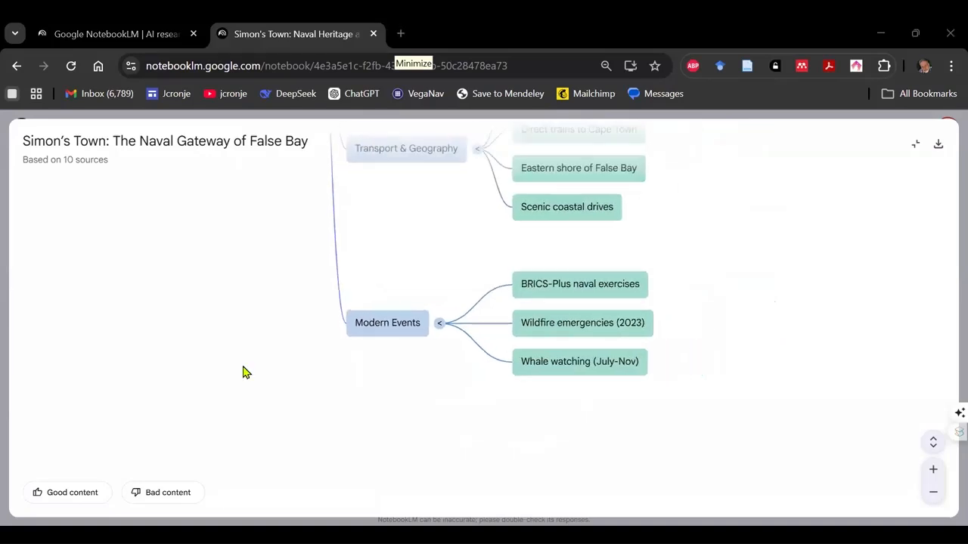
pyautogui.scroll(-2, 245, 372)
pyautogui.scroll(-5, 244, 372)
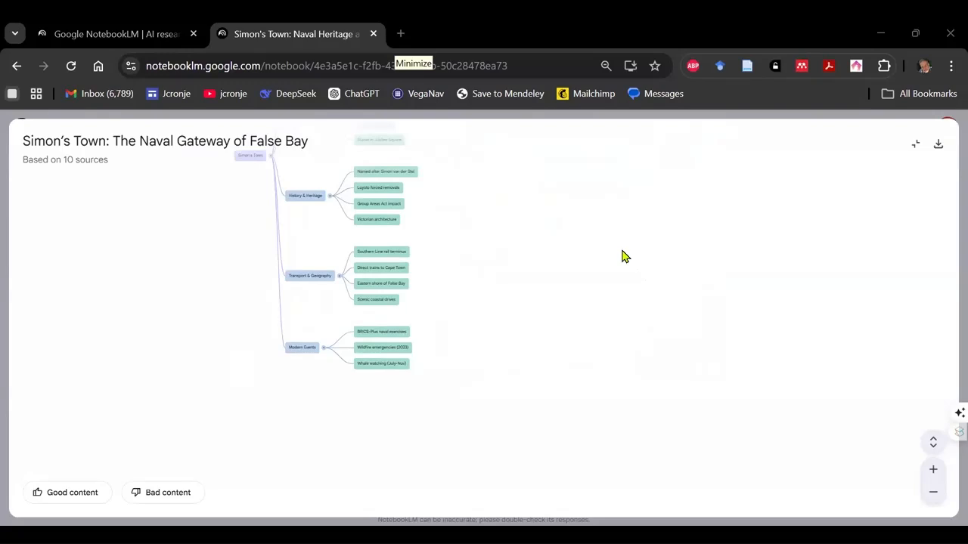
pyautogui.moveTo(623, 250); pyautogui.dragTo(671, 393)
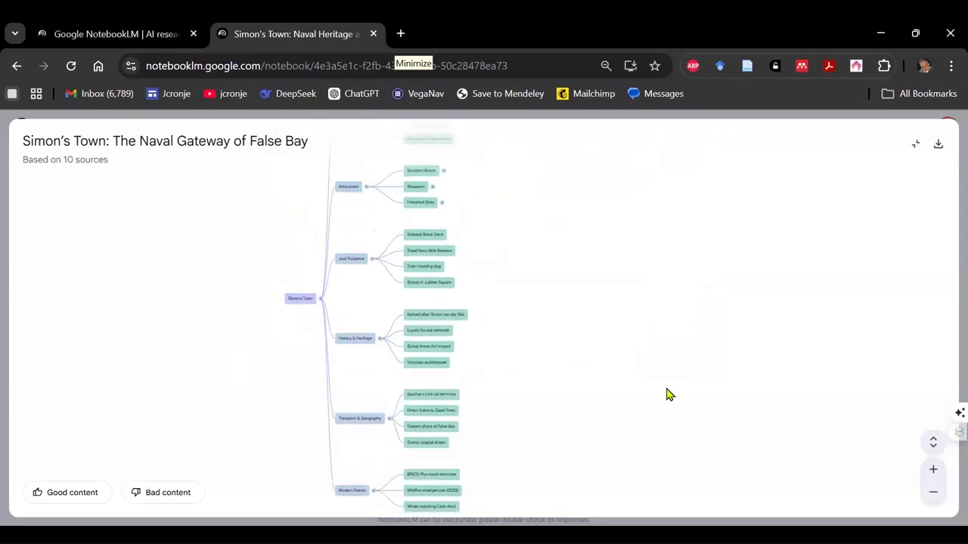
pyautogui.click(915, 144)
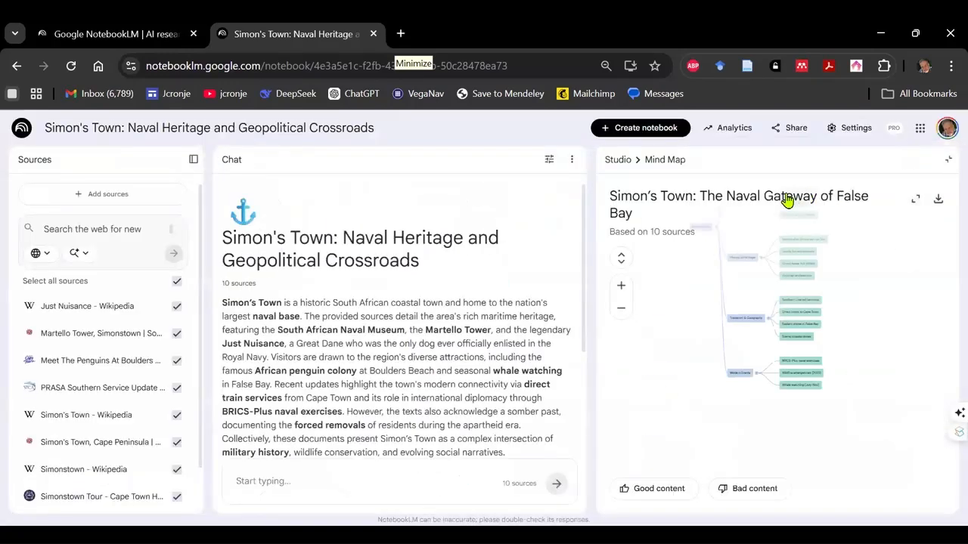
pyautogui.click(950, 164)
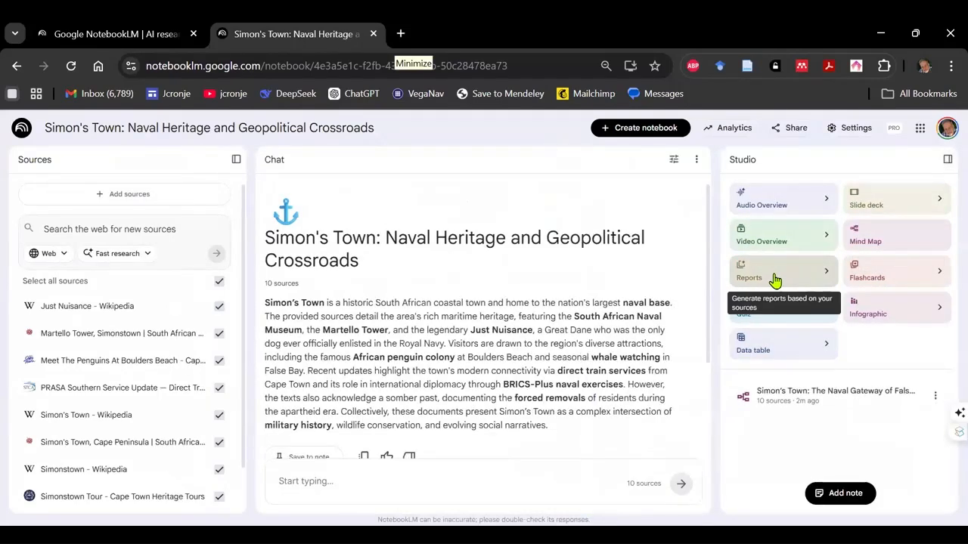
# - Generate a custom report with "Please suggest content for a tourist guide about Simonstown. Consider various day-trip options as well as a longer stay."
pyautogui.click(827, 278)
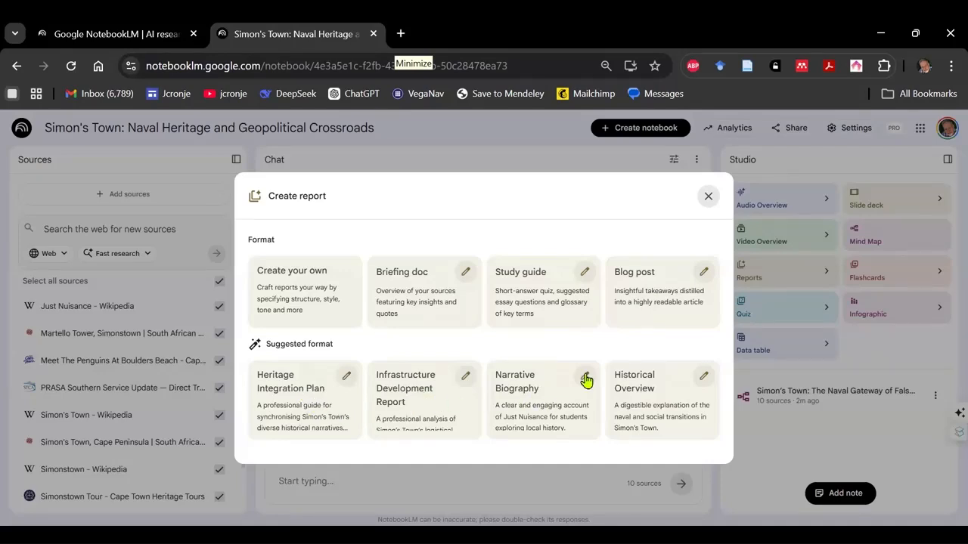
pyautogui.click(312, 285)
pyautogui.click(305, 350)
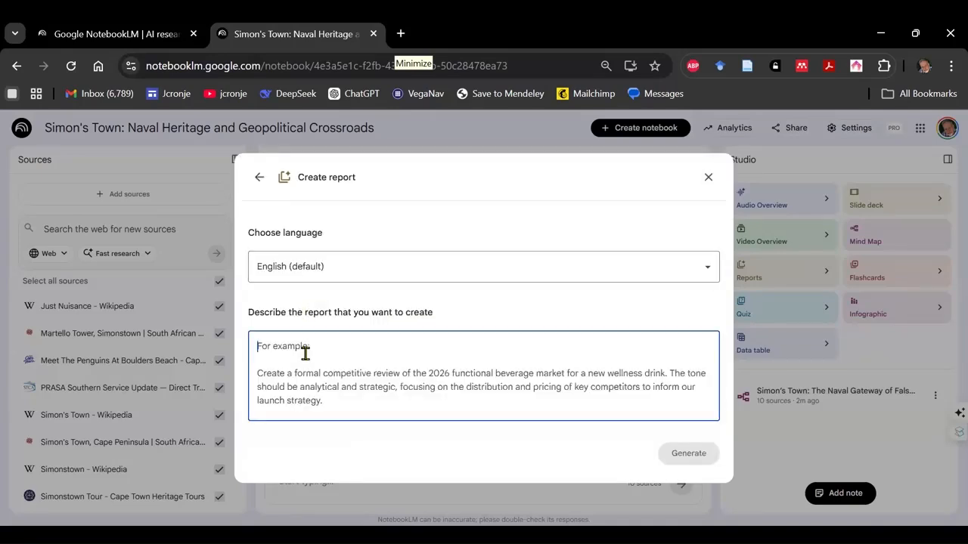
pyautogui.write('Please sugges')
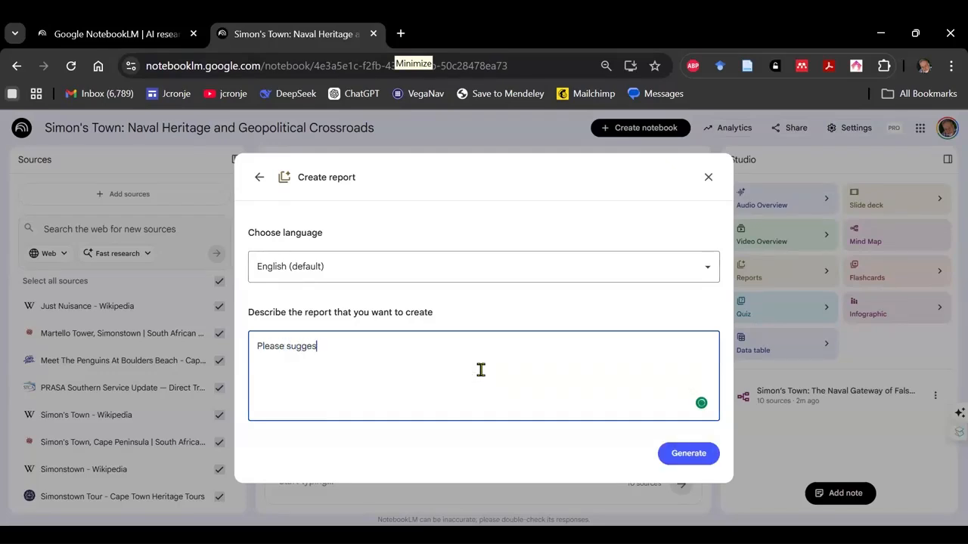
pyautogui.write('t content')
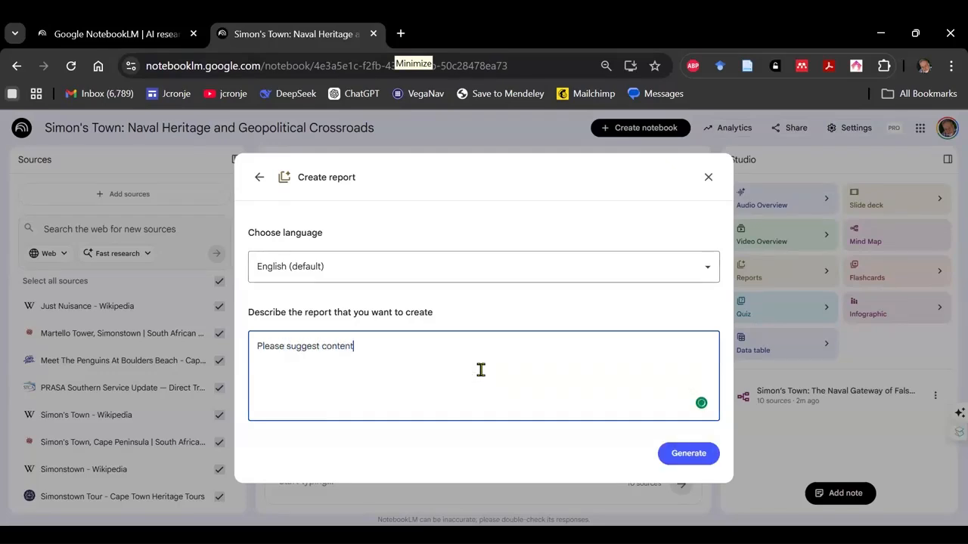
pyautogui.write(' for a tourist guide about Simonstown. Consider')
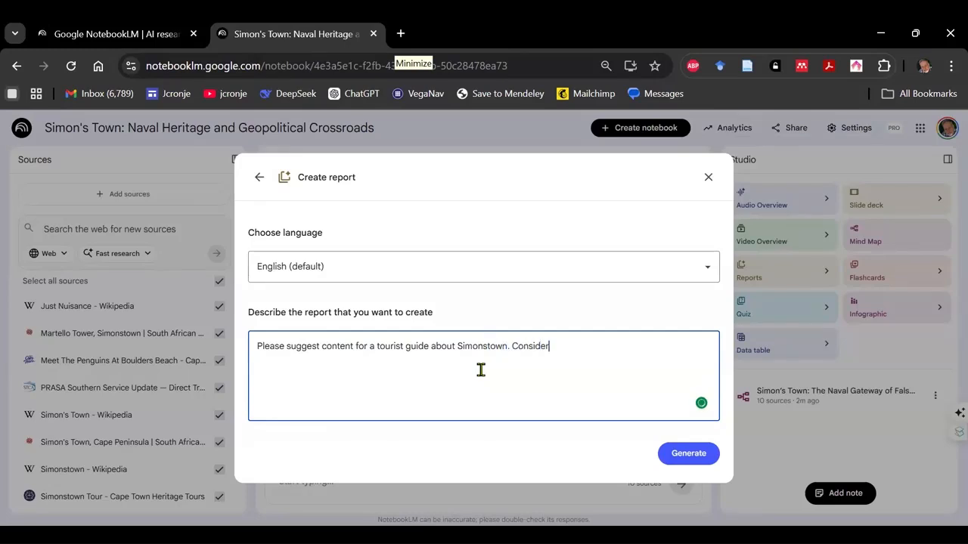
pyautogui.write(' various day-trip options as ')
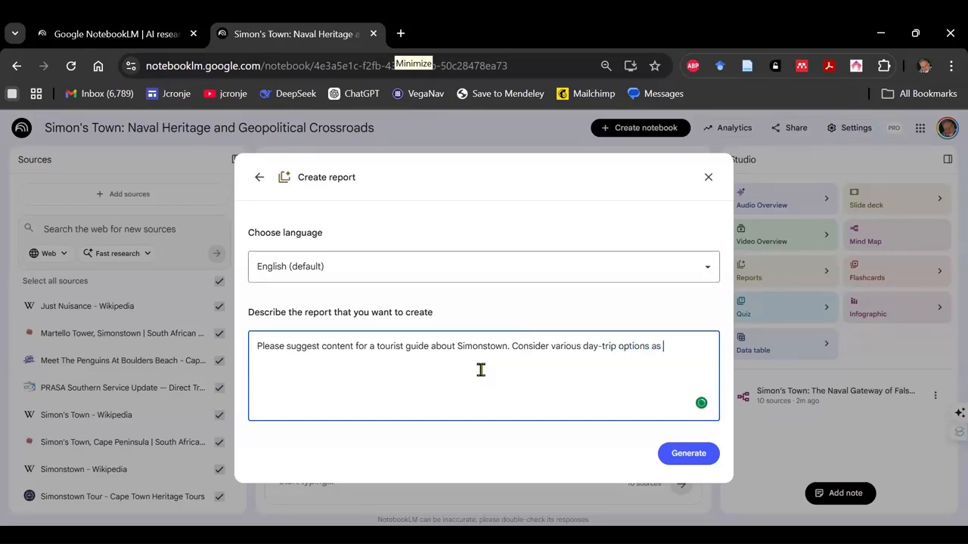
pyautogui.write('well as a longer stay.')
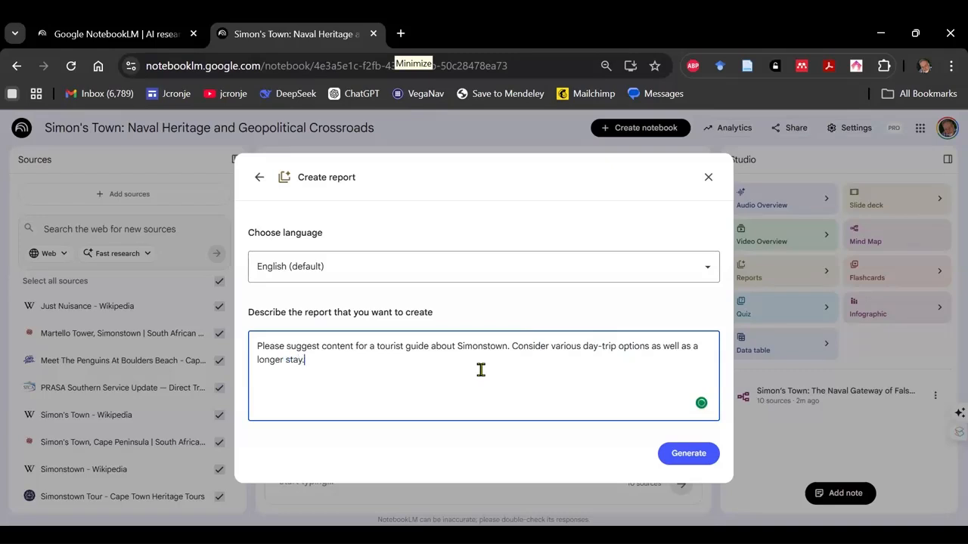
pyautogui.click(691, 454)
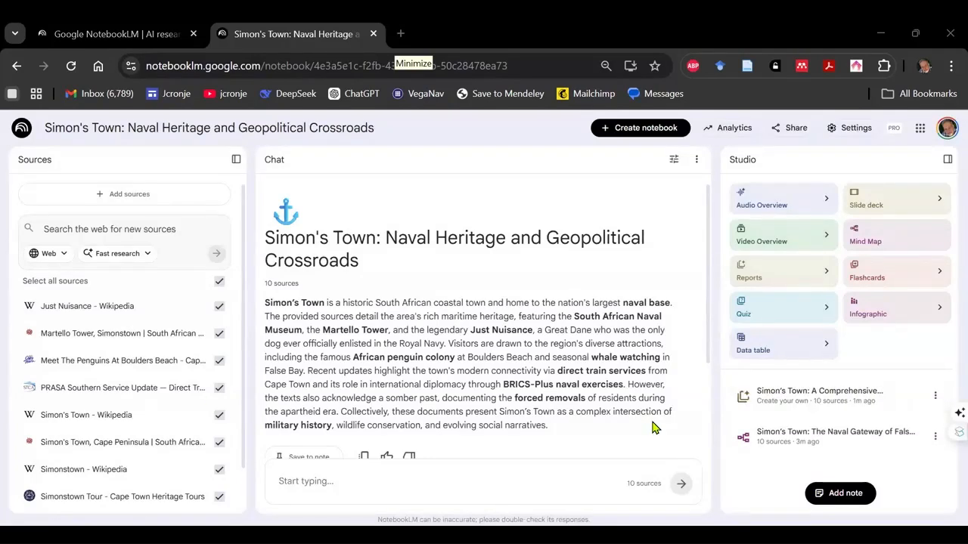
# - Open the tourist guide report and read its strategic context, travel logistics and Boulders Beach penguin colony sections
pyautogui.click(837, 400)
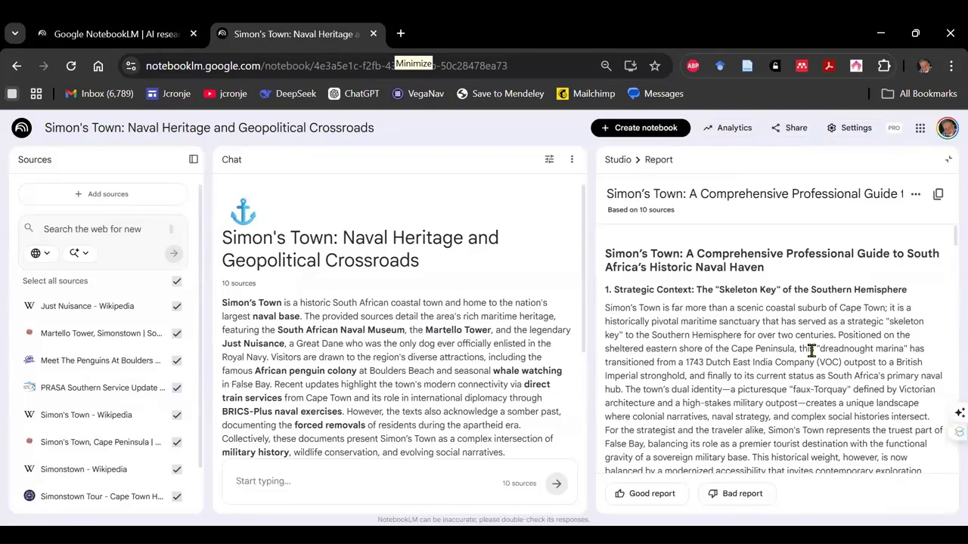
pyautogui.scroll(-2, 810, 350)
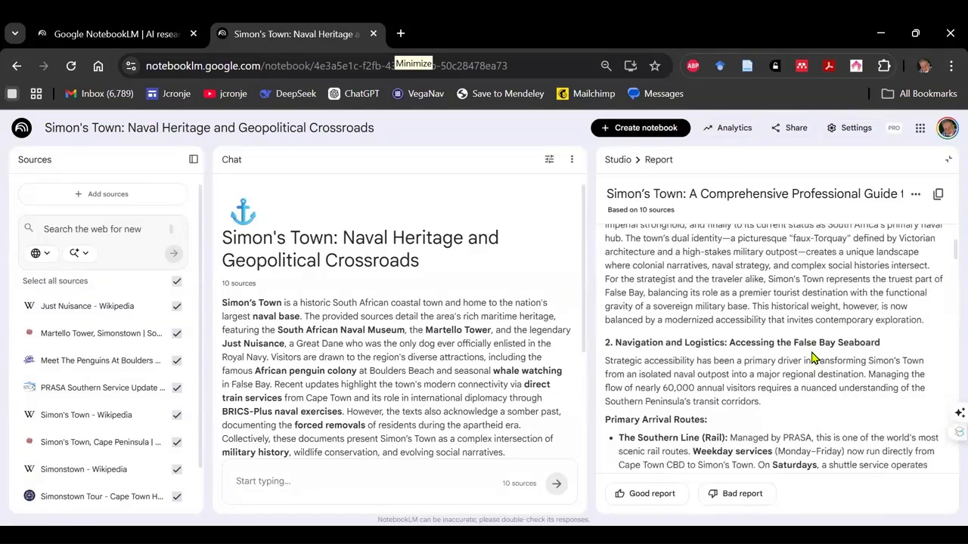
pyautogui.scroll(-1, 812, 355)
pyautogui.scroll(-1, 813, 357)
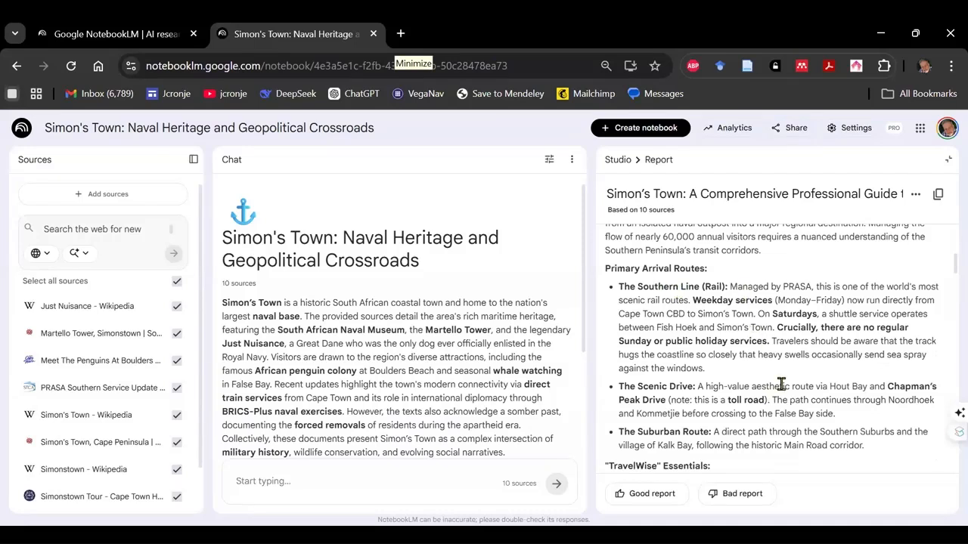
pyautogui.scroll(-3, 782, 384)
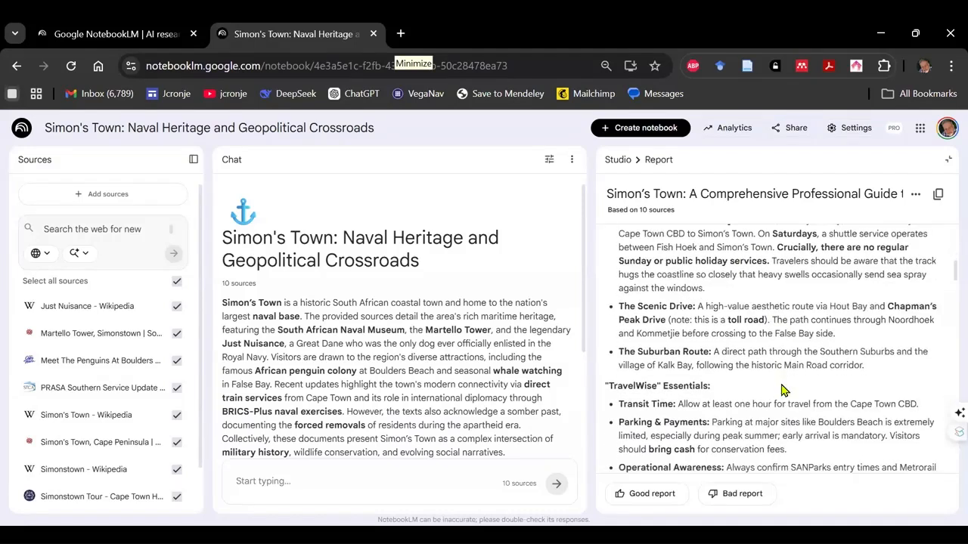
pyautogui.scroll(1, 781, 384)
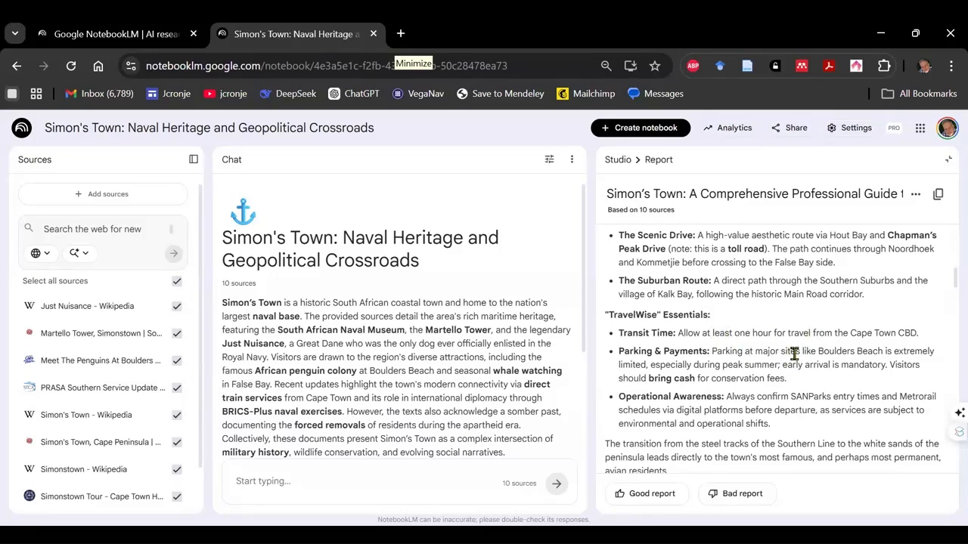
pyautogui.scroll(-2, 794, 354)
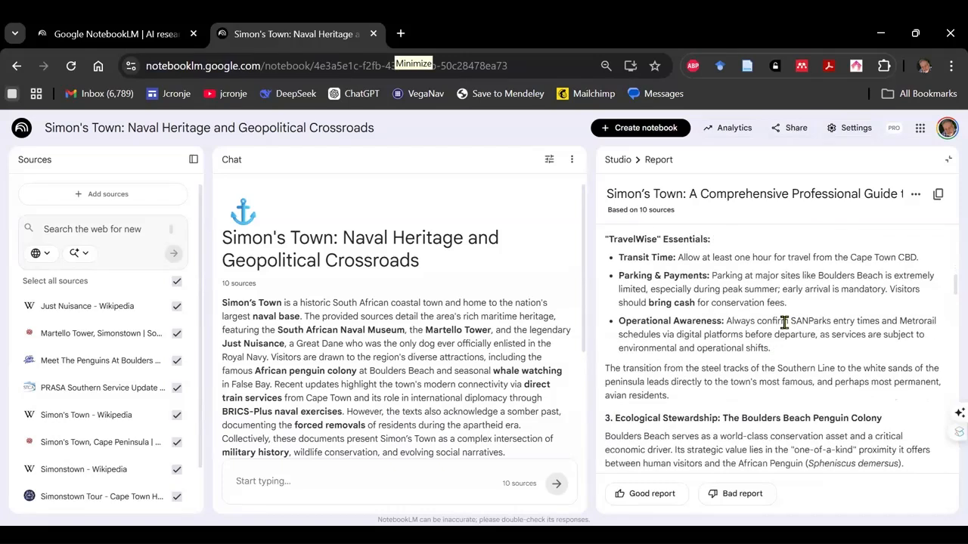
pyautogui.scroll(-4, 784, 321)
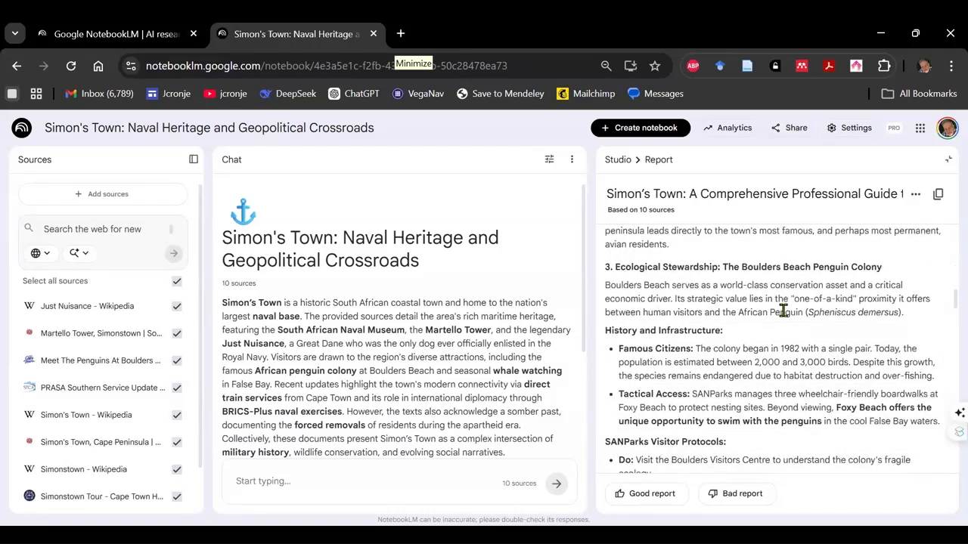
pyautogui.scroll(-6, 784, 311)
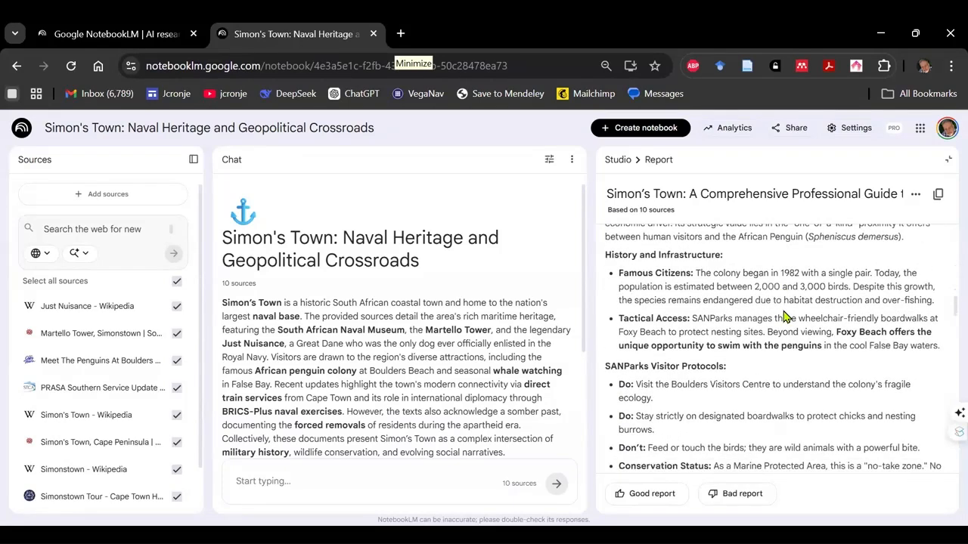
# - Read the rest of the guide, from visitor protocols and military landmarks to the itineraries and closing sidebar, and close the report
pyautogui.scroll(2, 783, 311)
pyautogui.scroll(-5, 784, 312)
pyautogui.scroll(1, 784, 312)
pyautogui.scroll(-2, 783, 316)
pyautogui.scroll(-7, 785, 316)
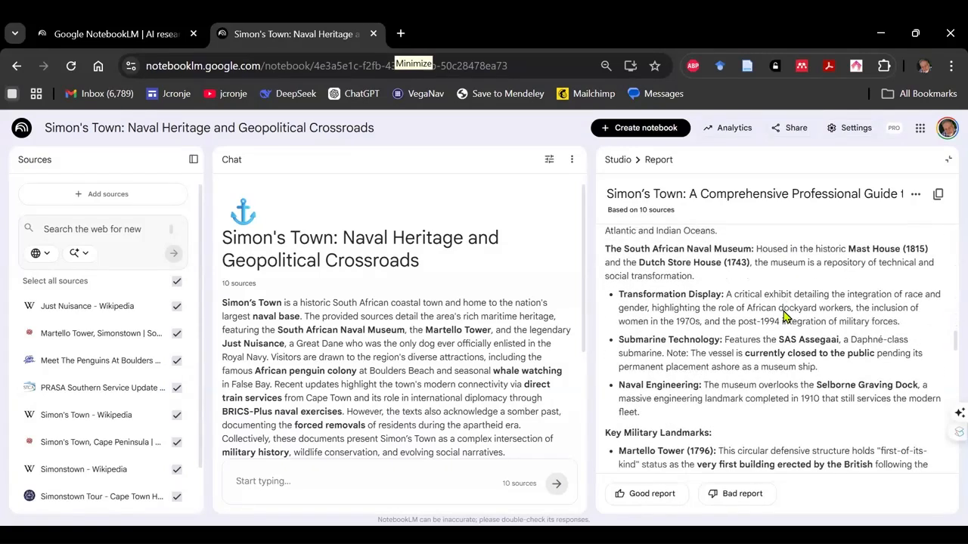
pyautogui.scroll(-13, 783, 311)
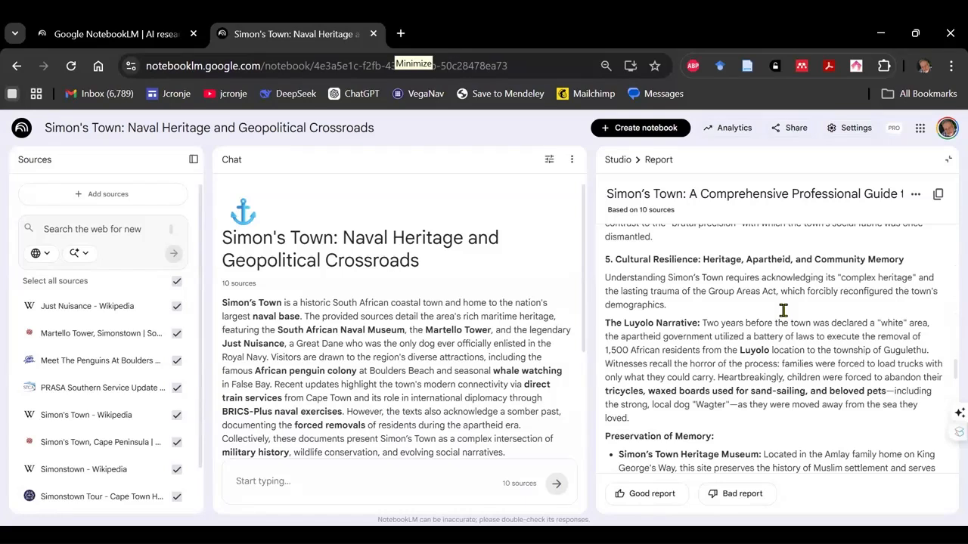
pyautogui.scroll(-8, 784, 316)
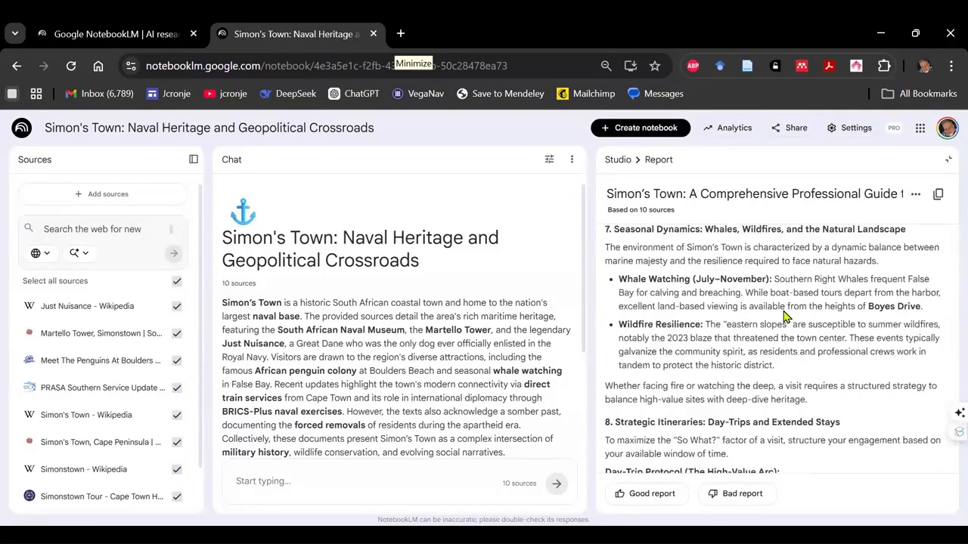
pyautogui.scroll(4, 784, 311)
pyautogui.scroll(-8, 783, 311)
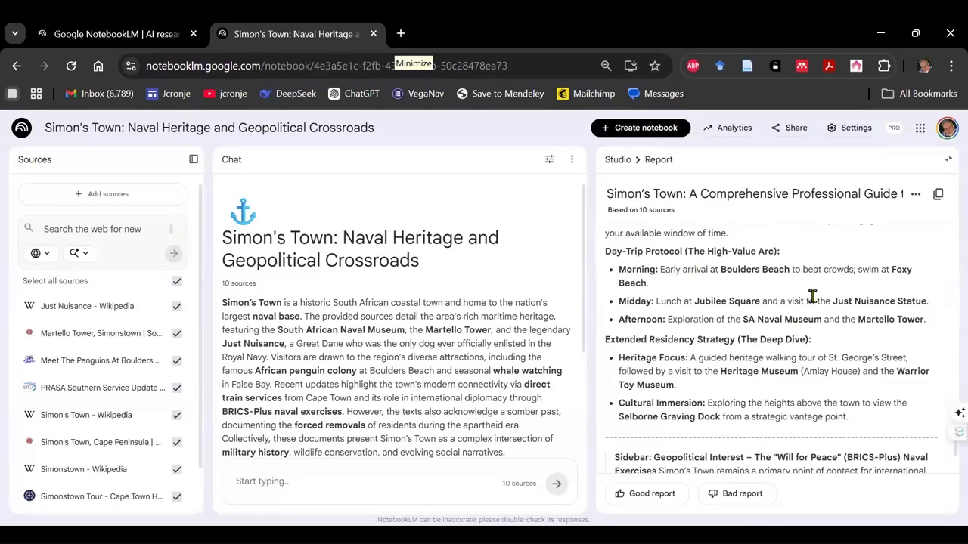
pyautogui.scroll(-2, 812, 297)
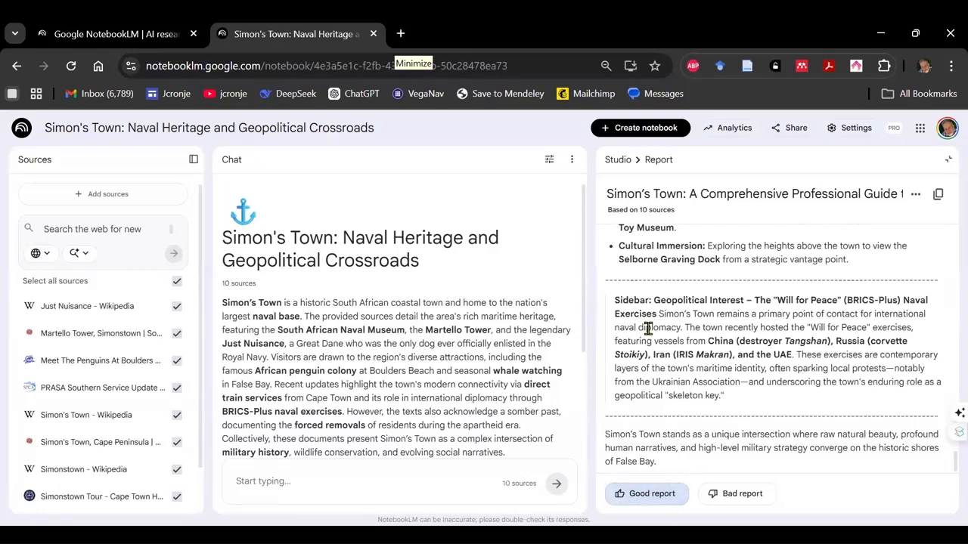
pyautogui.click(617, 162)
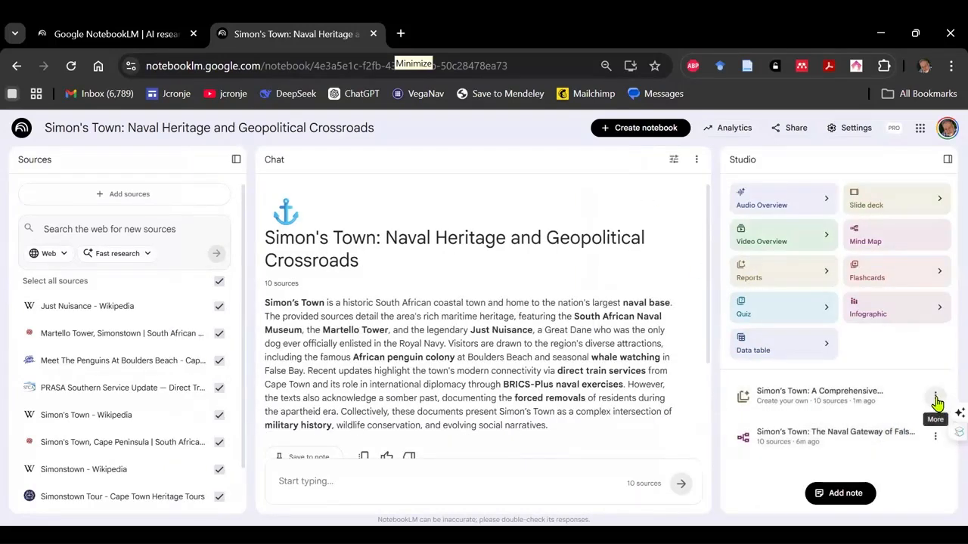
# - Export the tourist guide report to Google Docs and return to the NotebookLM notebook
pyautogui.click(936, 400)
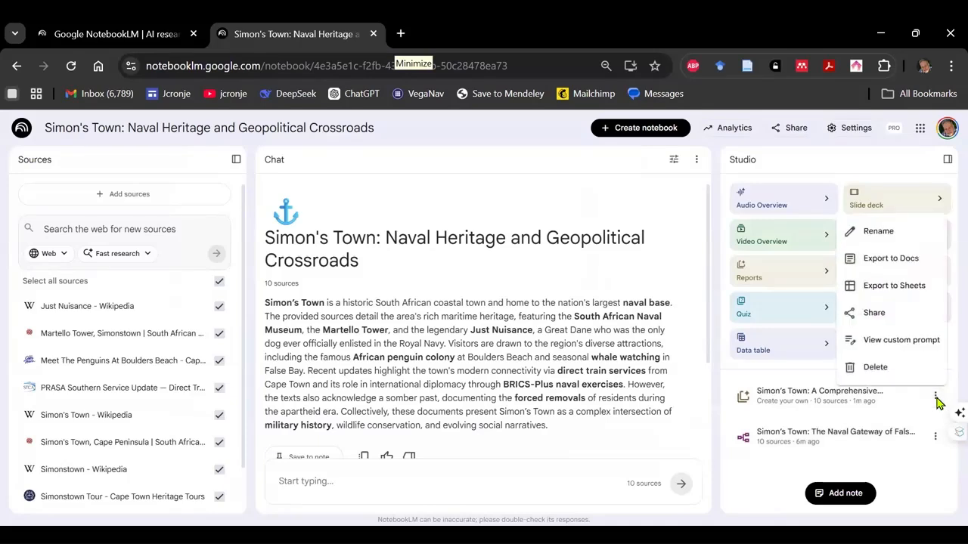
pyautogui.click(875, 261)
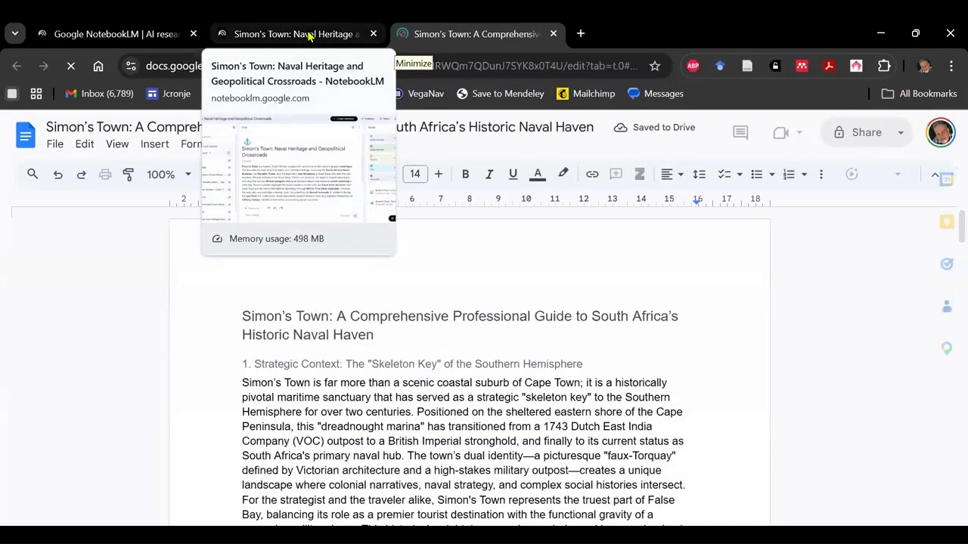
pyautogui.click(309, 35)
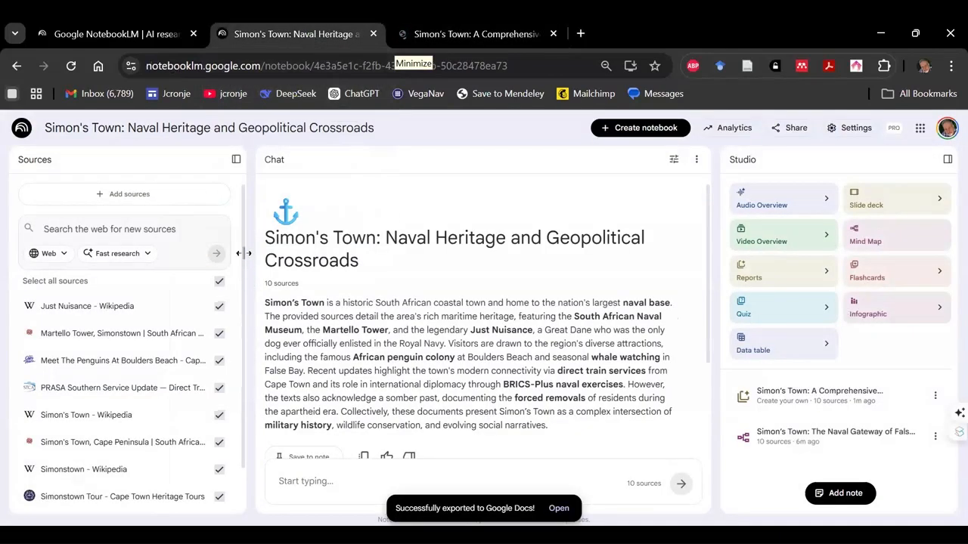
# - Add the exported Simon's Town guide document from Google Drive as a notebook source and check the source list
pyautogui.click(123, 198)
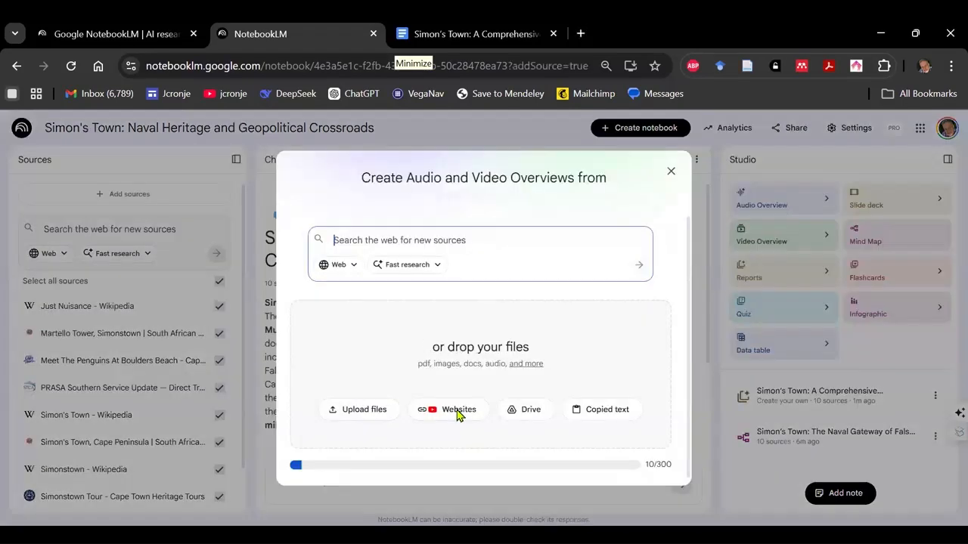
pyautogui.click(528, 409)
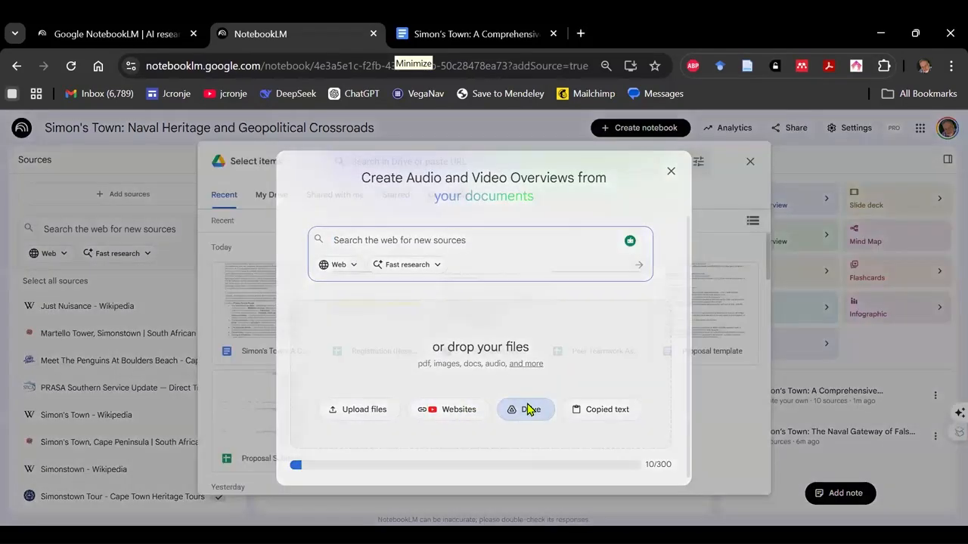
pyautogui.click(255, 304)
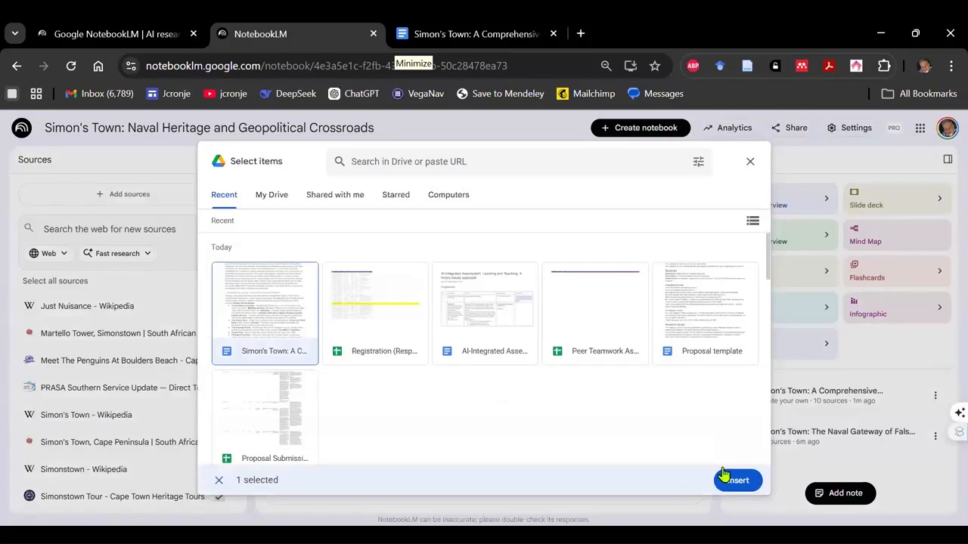
pyautogui.click(738, 481)
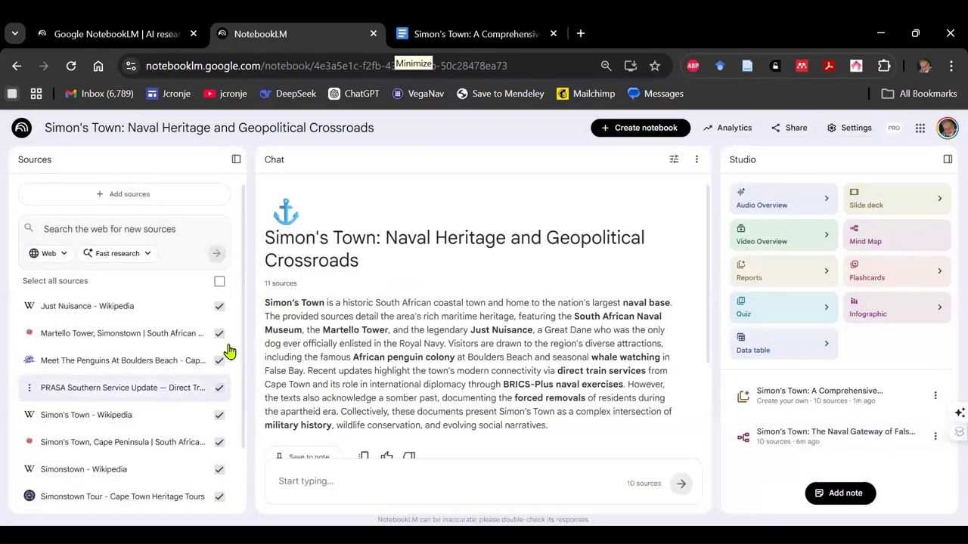
pyautogui.scroll(-2, 248, 367)
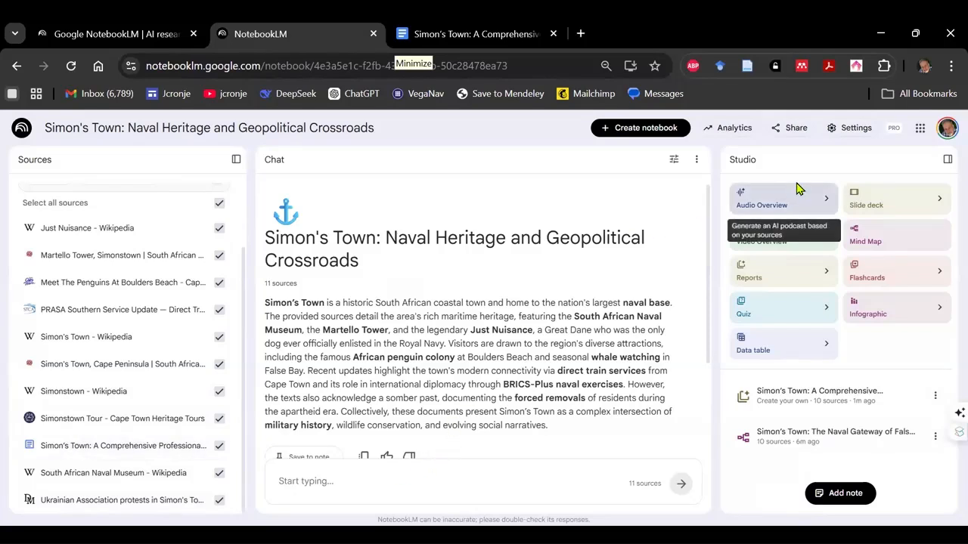
# - Generate a Brief Audio Overview with the focus "Please make me a podcast that introduces potential travellers to Simonstown"
pyautogui.click(830, 205)
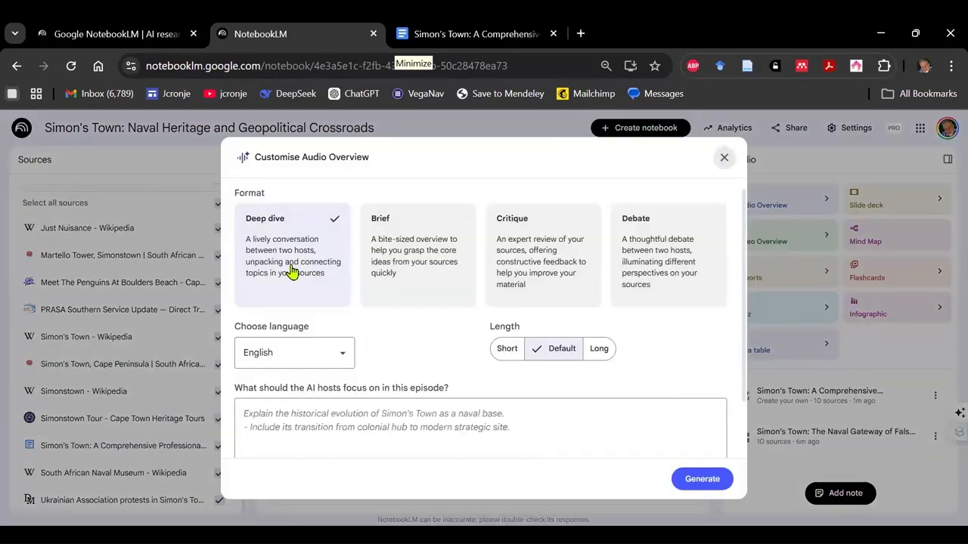
pyautogui.click(421, 254)
pyautogui.click(387, 427)
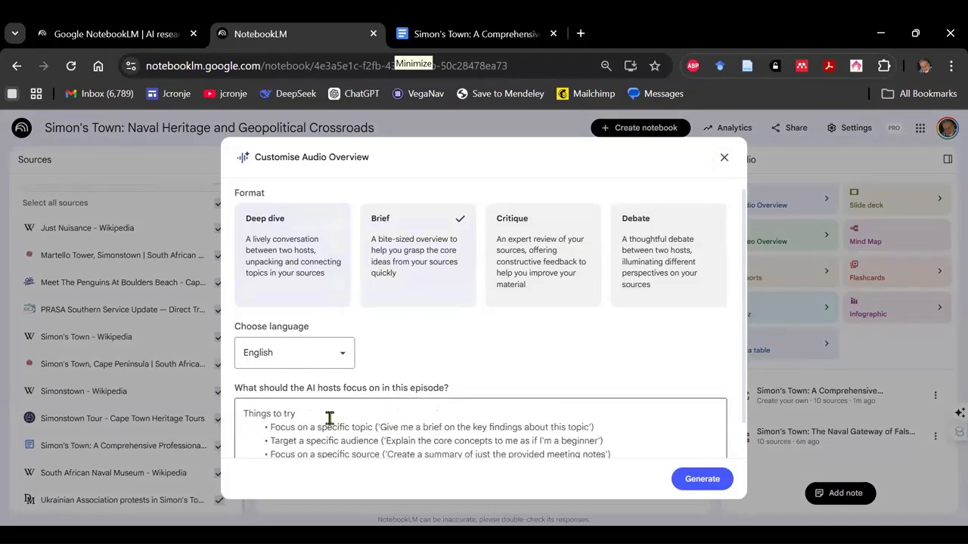
pyautogui.write('Plea')
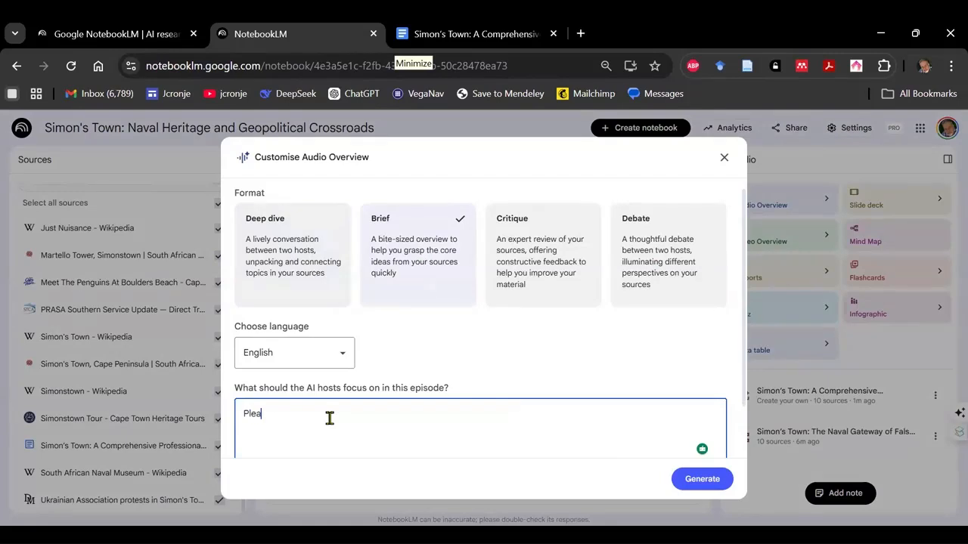
pyautogui.write('se make me a pr')
pyautogui.write('dcast that introduc')
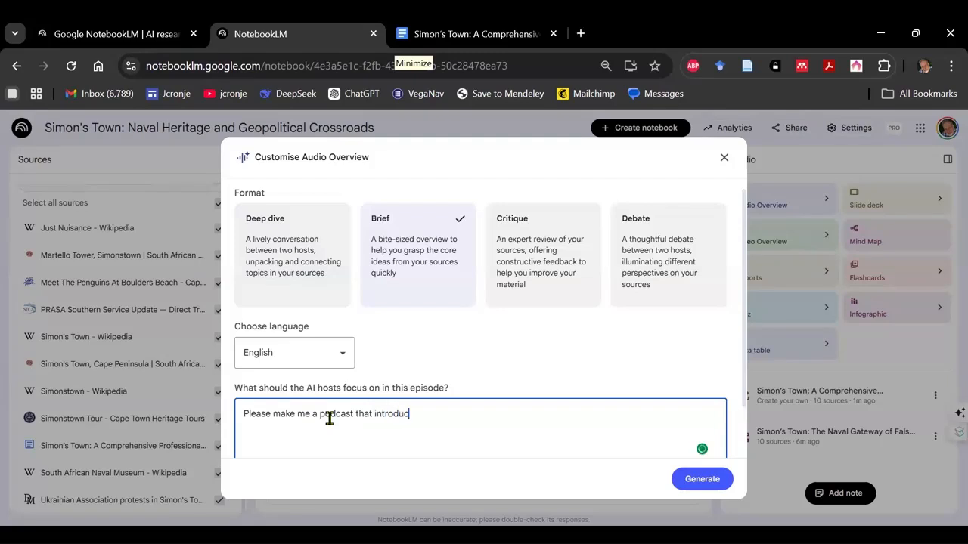
pyautogui.write('es potential travellers')
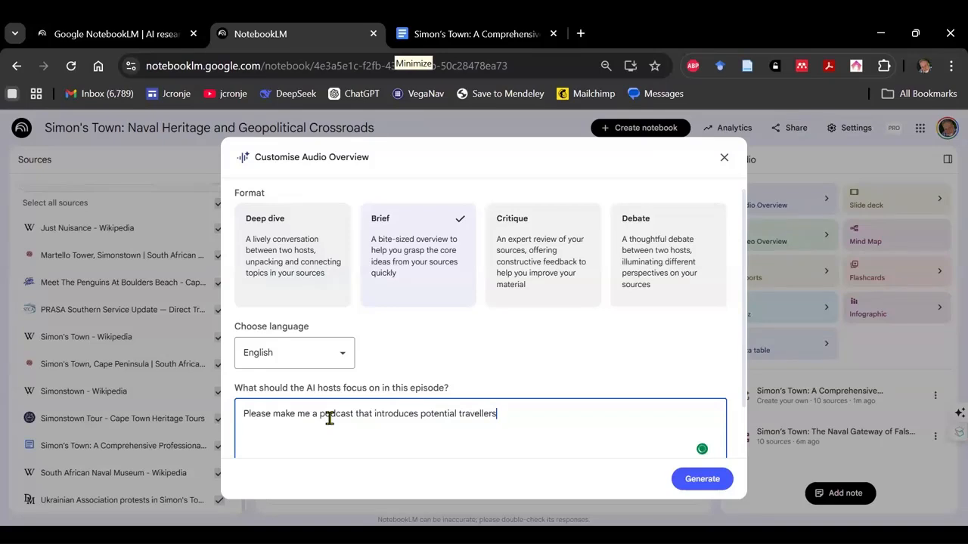
pyautogui.write(' to Simonstown')
pyautogui.click(699, 488)
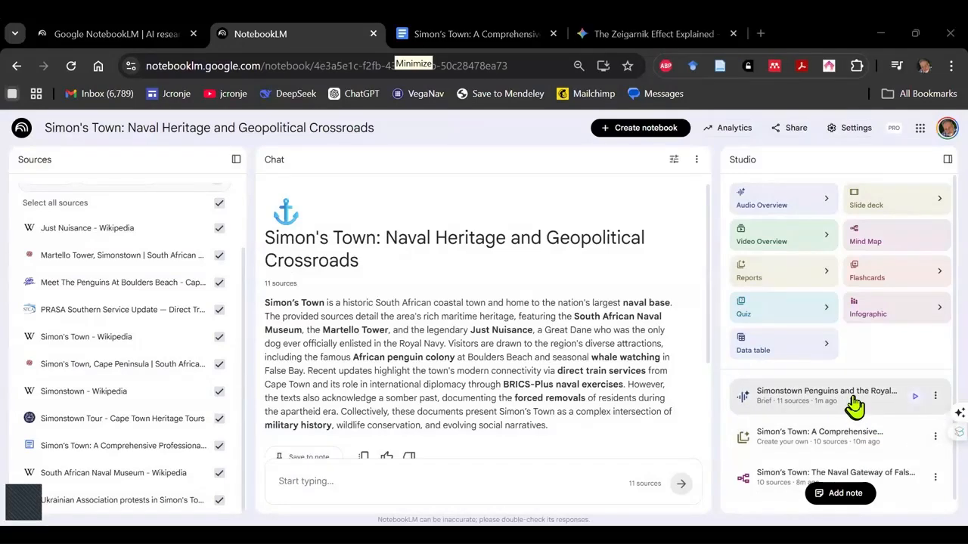
# - Play the brief podcast and generate another Audio Overview in the Debate format with the default length
pyautogui.click(854, 406)
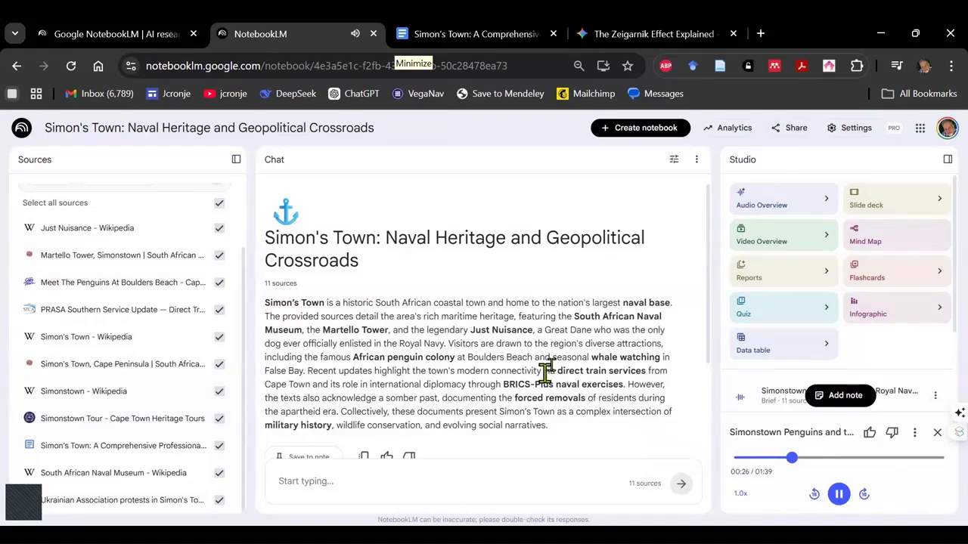
pyautogui.click(827, 204)
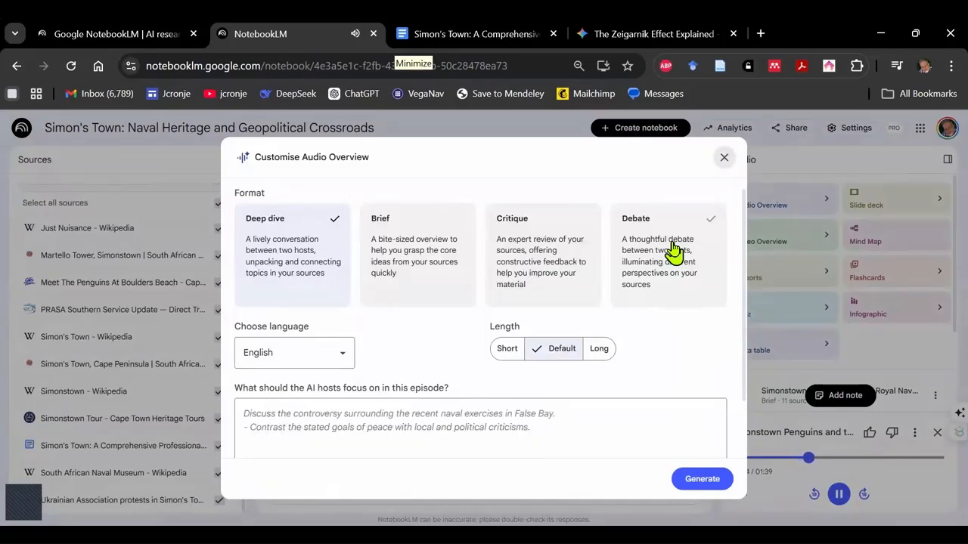
pyautogui.click(673, 250)
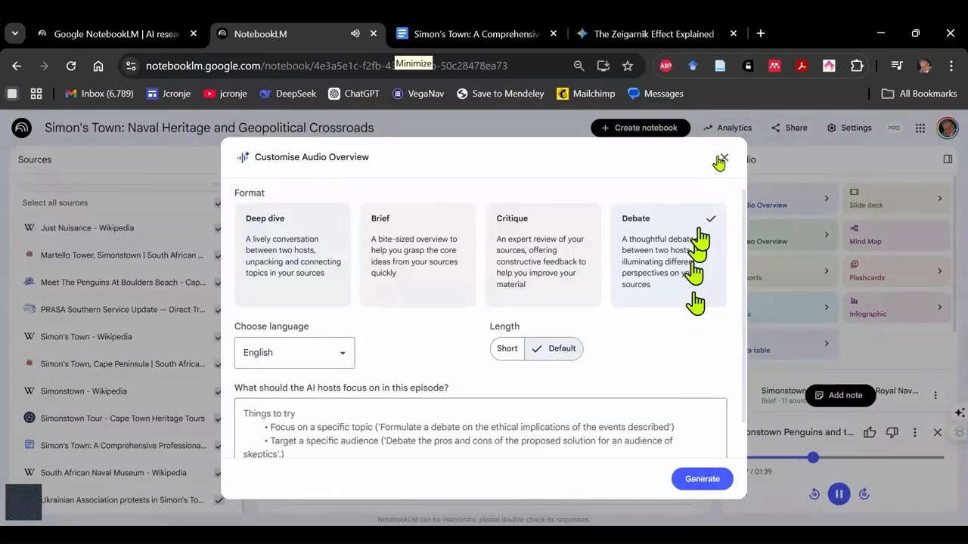
pyautogui.click(702, 479)
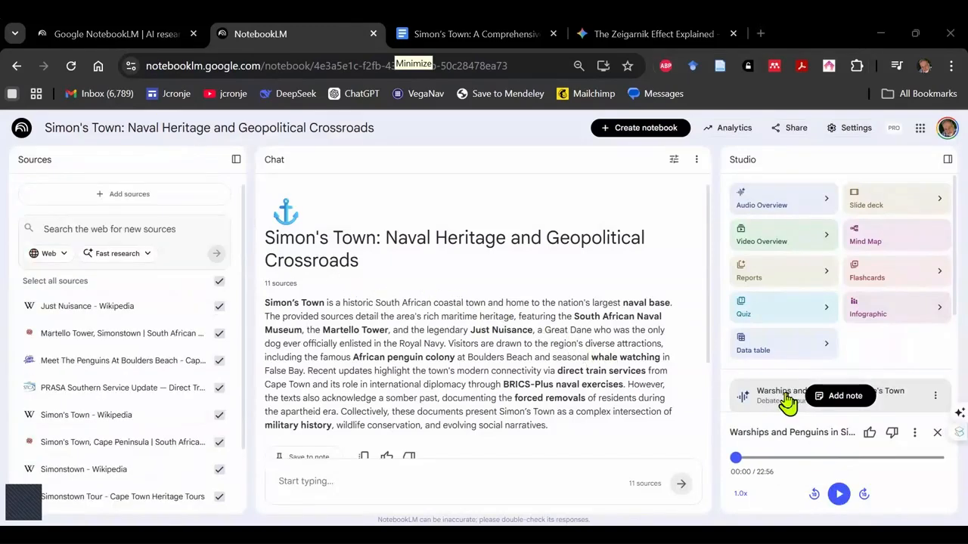
# - Listen to the opening of the Debate audio overview and pause it
pyautogui.click(786, 397)
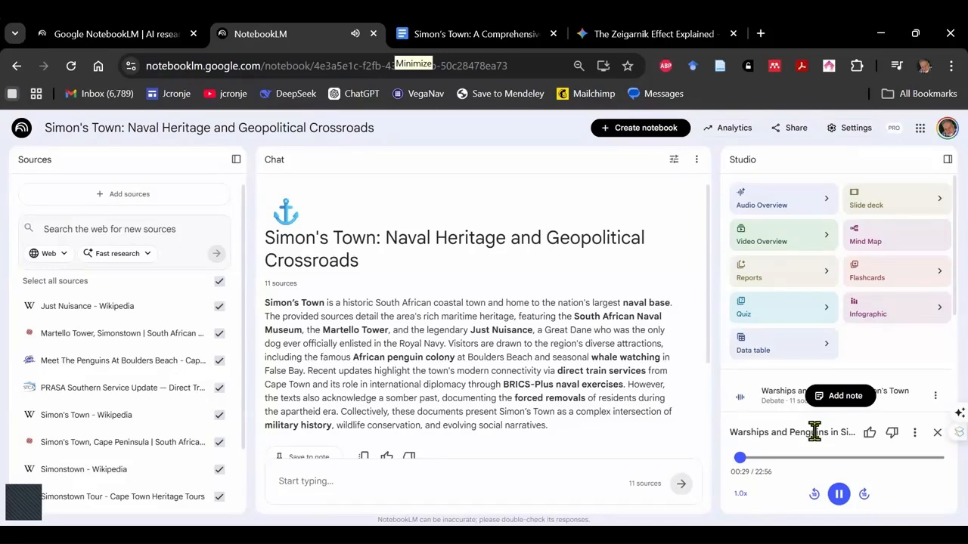
pyautogui.click(838, 495)
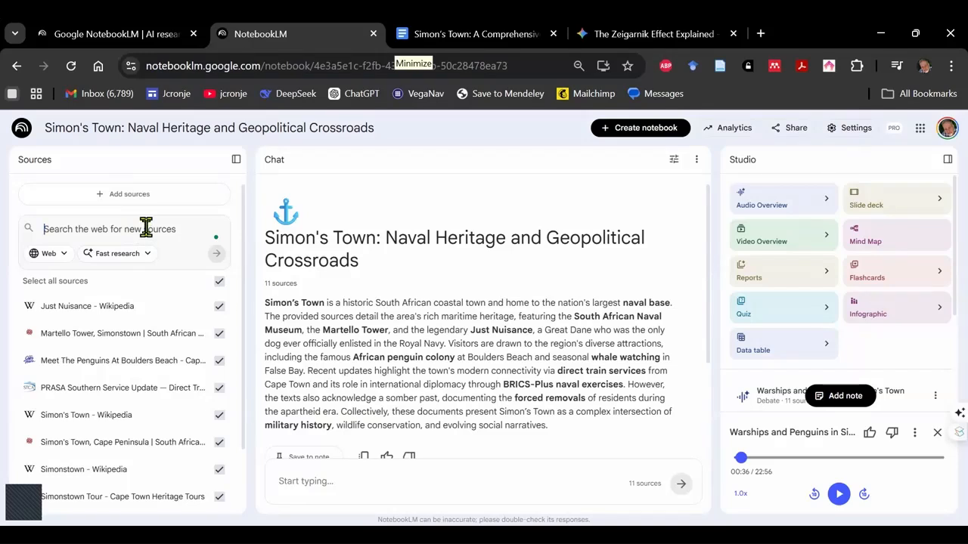
# - Search the web for new sources with "Please find sources about baboons in Simon's town and also about crime"
pyautogui.write("Please find sources about baboons in Simon's town and also about crime")
pyautogui.press('Return')
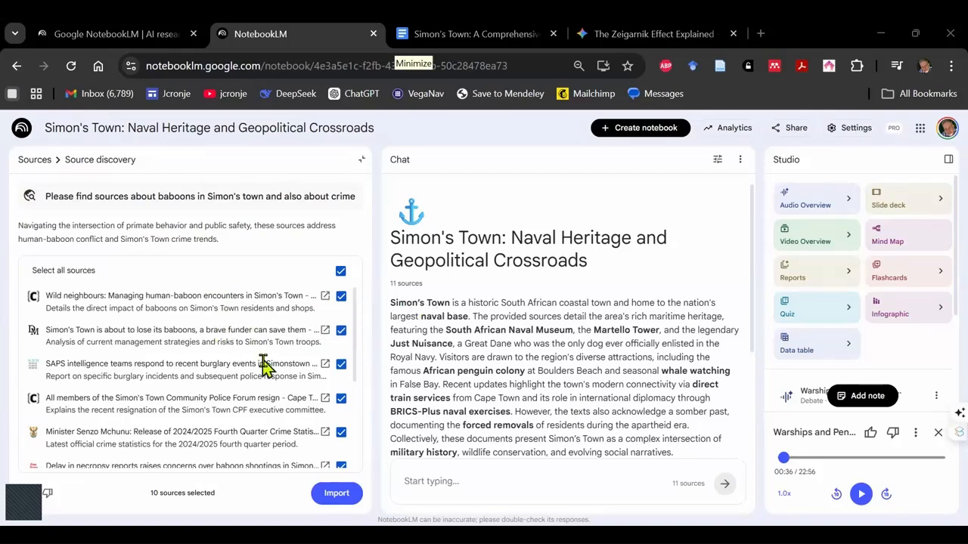
# - Exclude the SAPS burglary article and the baboon necropsy article, and import the remaining discovered sources into the notebook
pyautogui.click(341, 365)
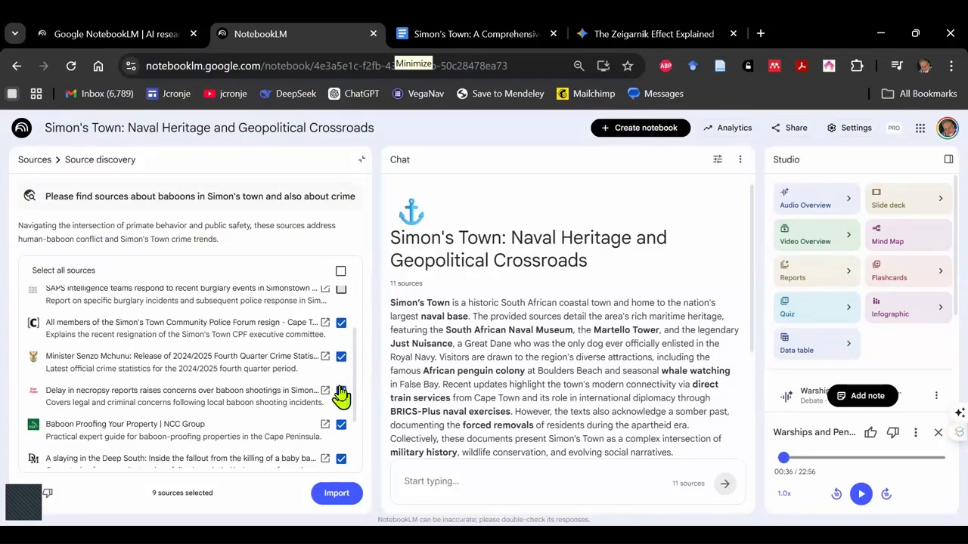
pyautogui.scroll(-1, 340, 390)
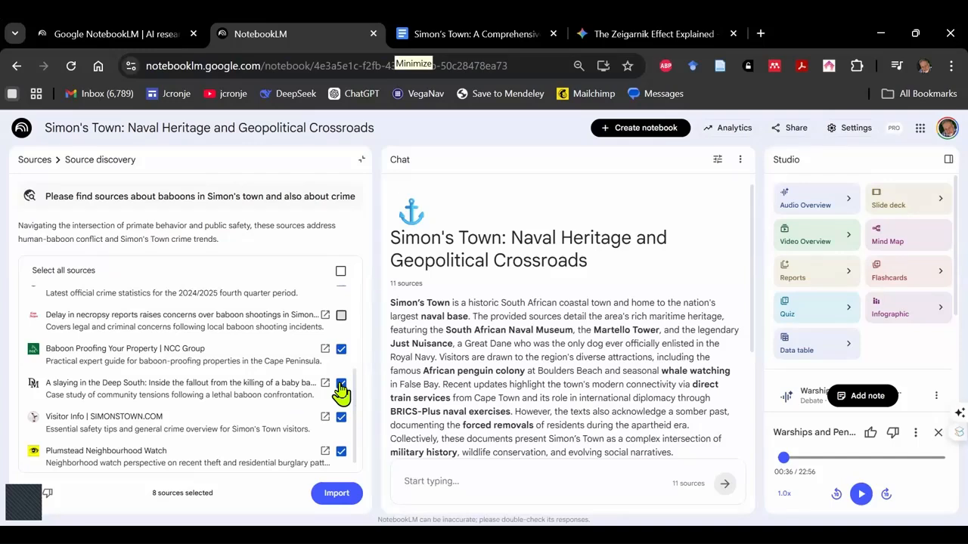
pyautogui.scroll(-1, 253, 391)
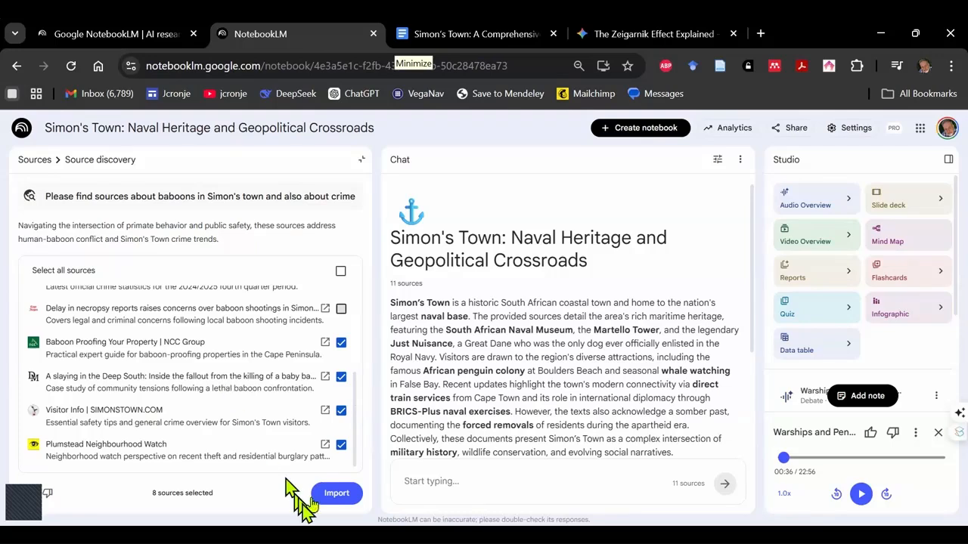
pyautogui.click(337, 494)
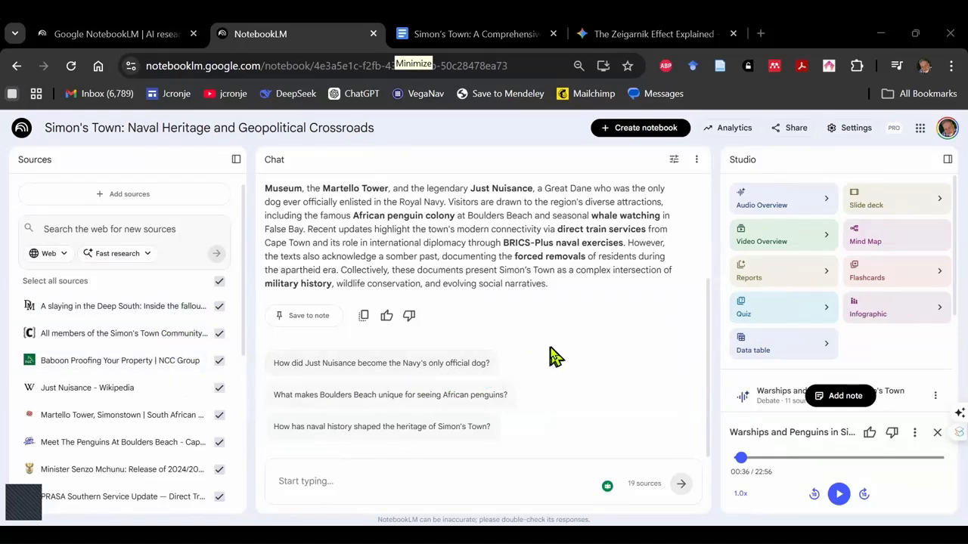
# - Start customising a new infographic and choose the Sketch note visual style
pyautogui.click(941, 312)
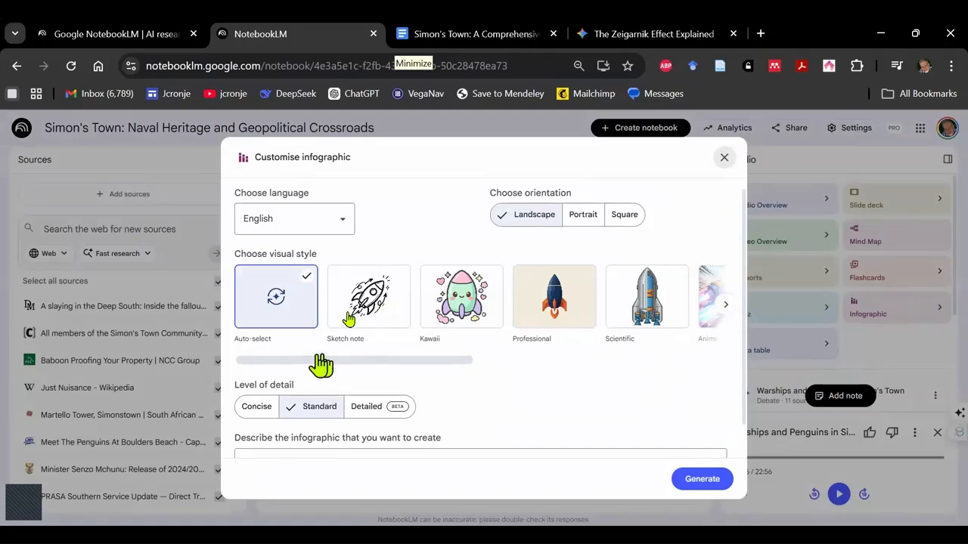
pyautogui.click(371, 301)
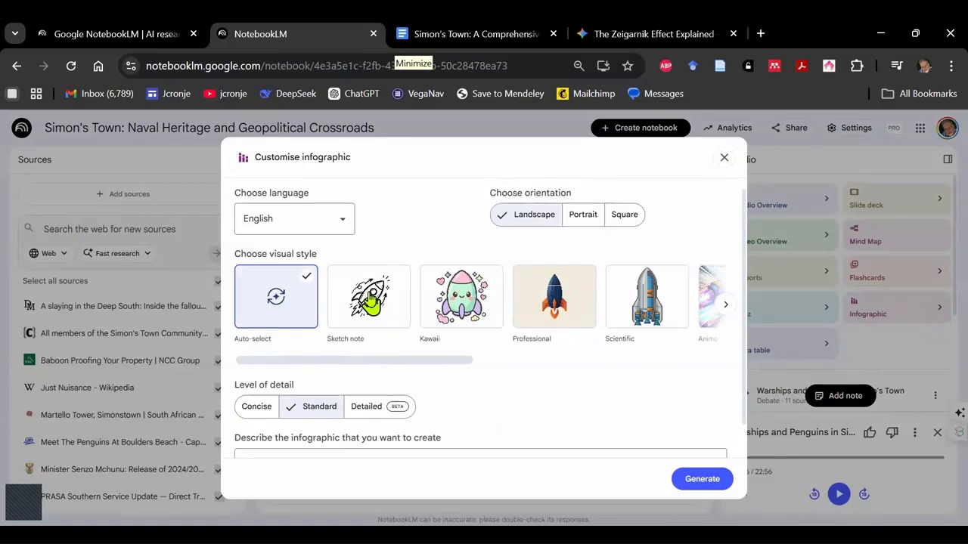
pyautogui.scroll(-1, 521, 365)
pyautogui.scroll(-1, 520, 365)
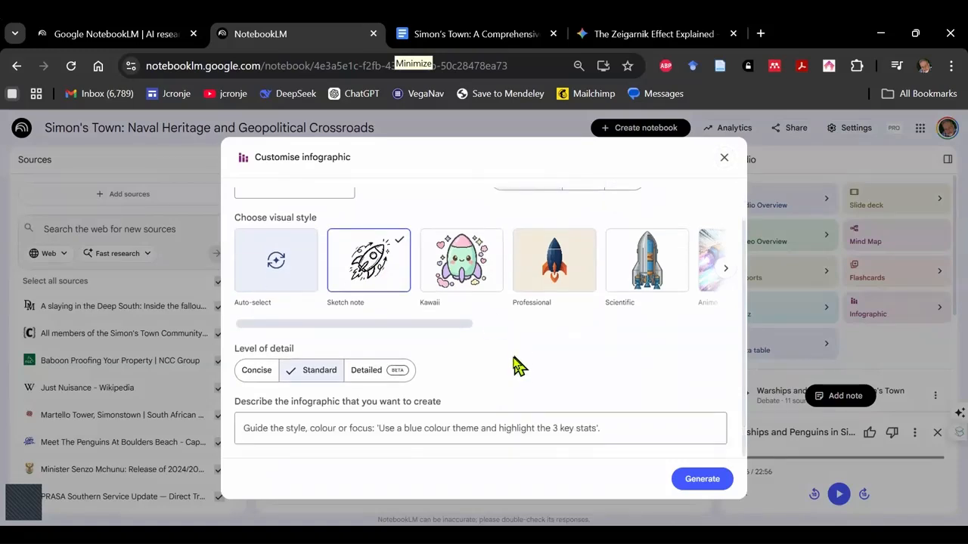
# - Generate the infographic with the description "Please make an infographic that will attract visitors to Simonstown" and open the finished infographic
pyautogui.click(310, 428)
pyautogui.write('Please make')
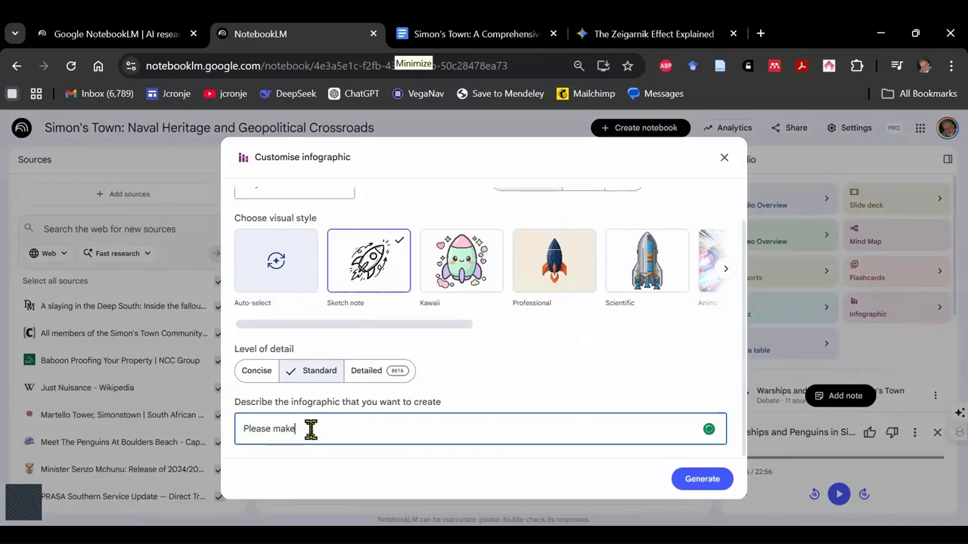
pyautogui.write(' an inforgraphic')
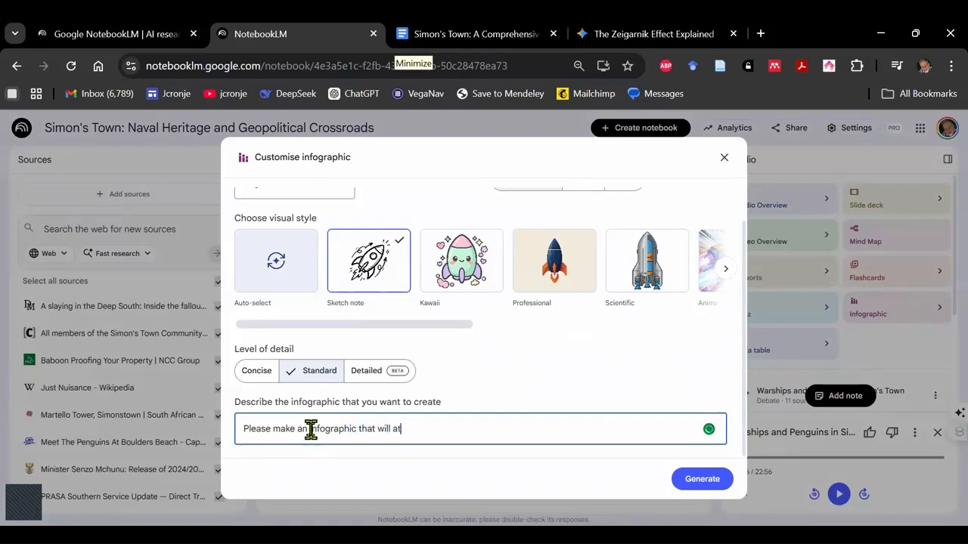
pyautogui.write(' that will attract visit')
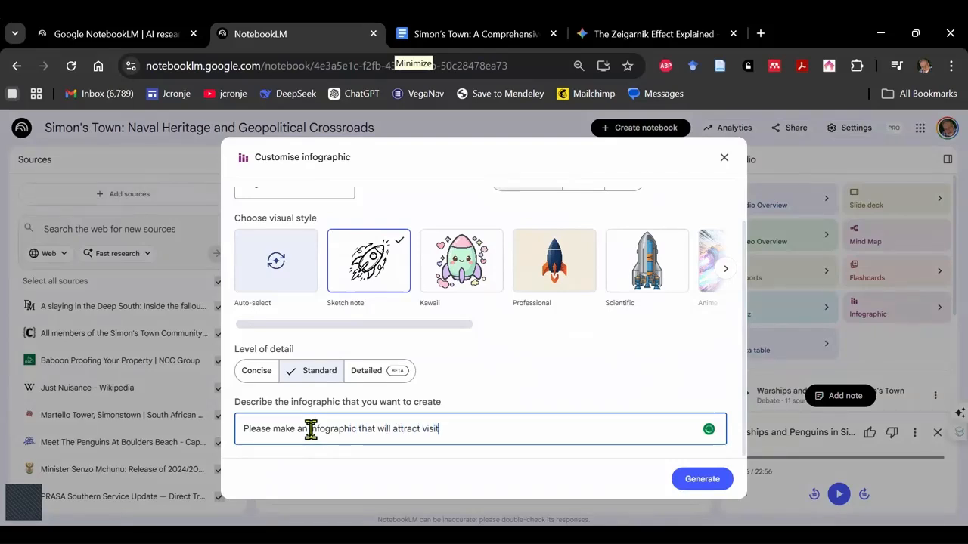
pyautogui.write('ors to Simon')
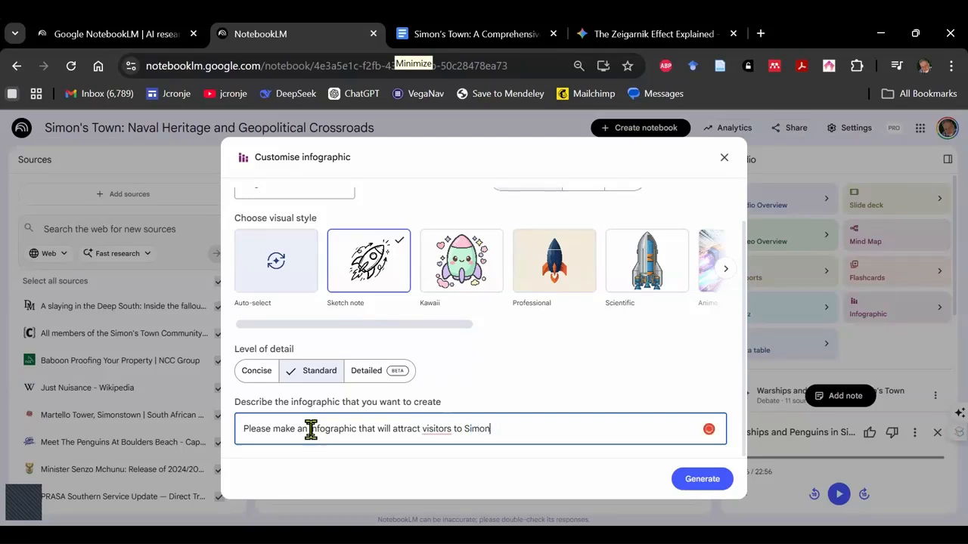
pyautogui.press('BackSpace')
pyautogui.press('BackSpace')
pyautogui.write('stown')
pyautogui.click(691, 484)
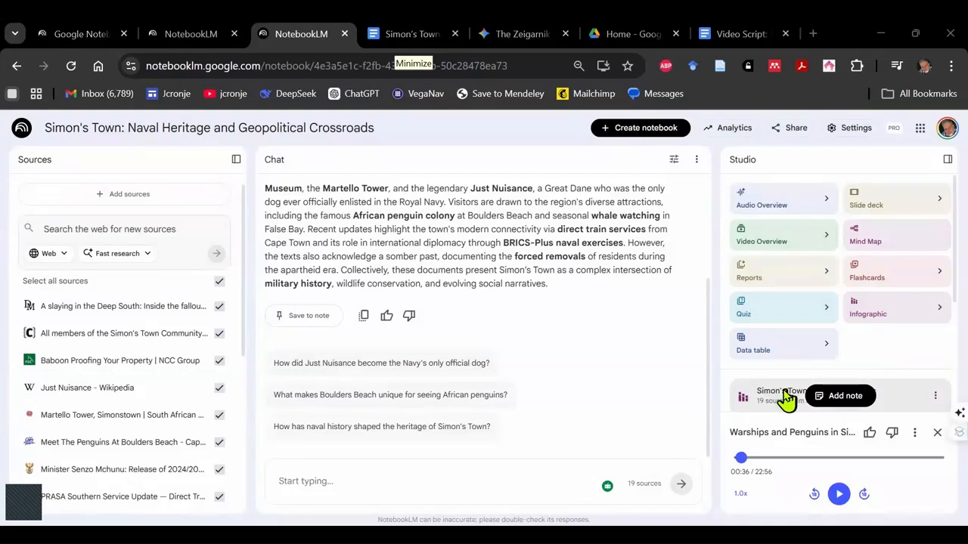
pyautogui.click(787, 399)
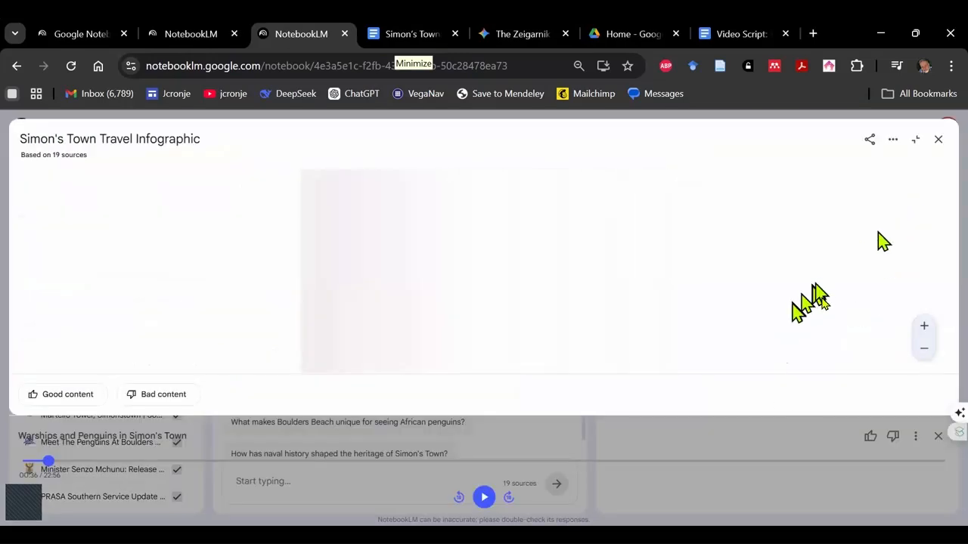
pyautogui.scroll(3, 794, 265)
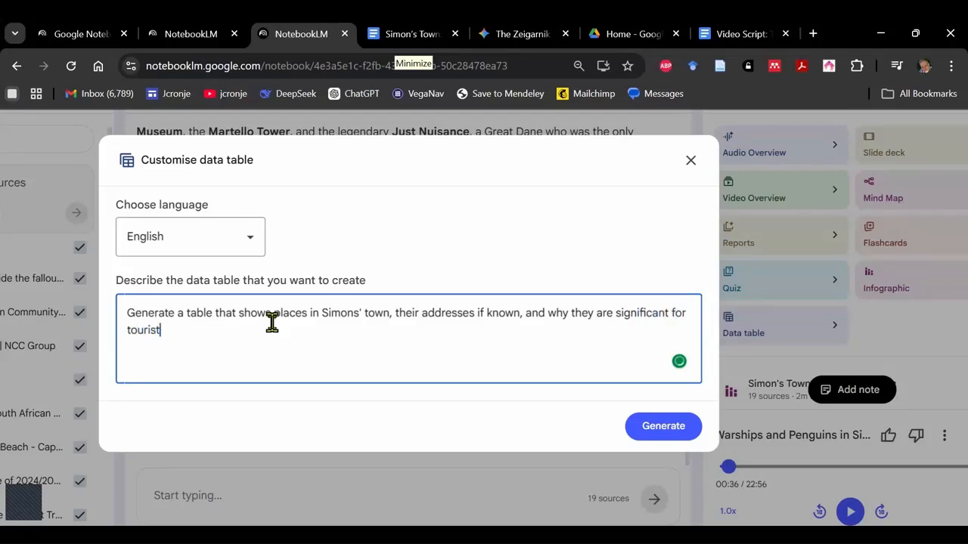
# - Generate a data table of places in Simon's Town, their addresses if known and their significance for tourists, and open it in the expanded view
pyautogui.click(664, 429)
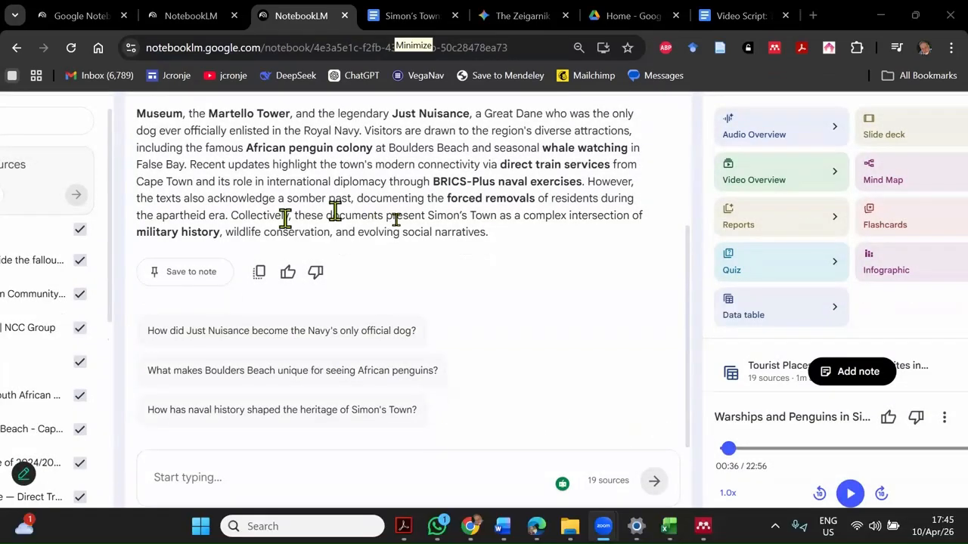
pyautogui.click(770, 365)
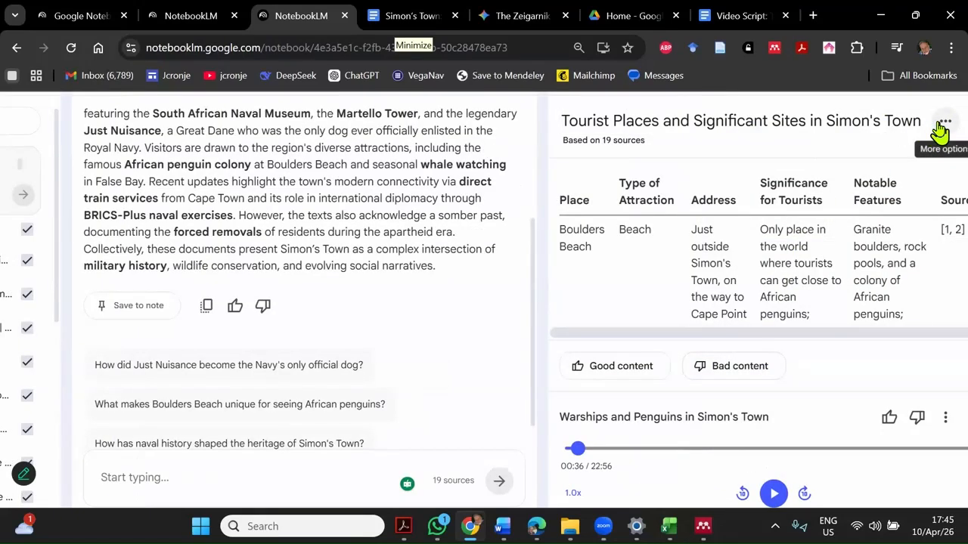
pyautogui.hotkey('ctrl', '-')
pyautogui.hotkey('ctrl', '-')
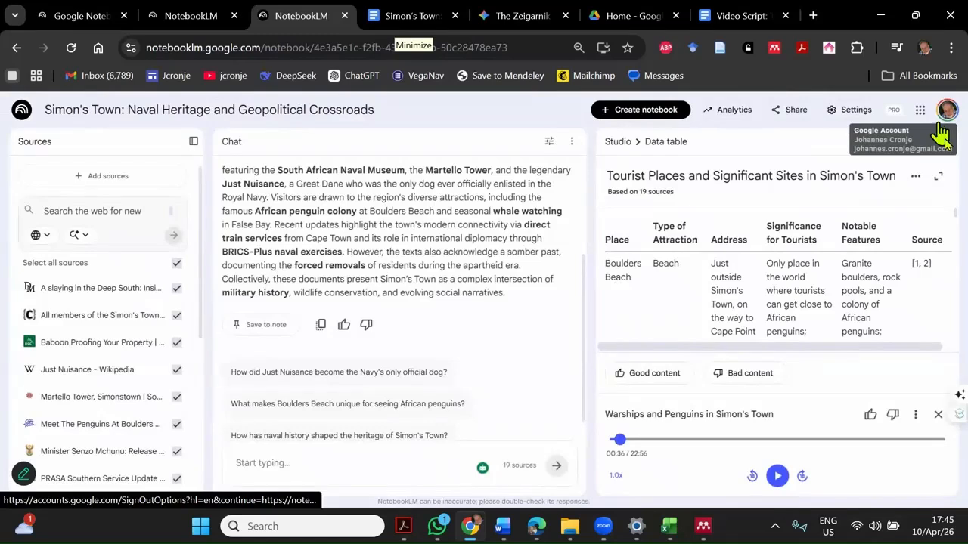
pyautogui.click(938, 177)
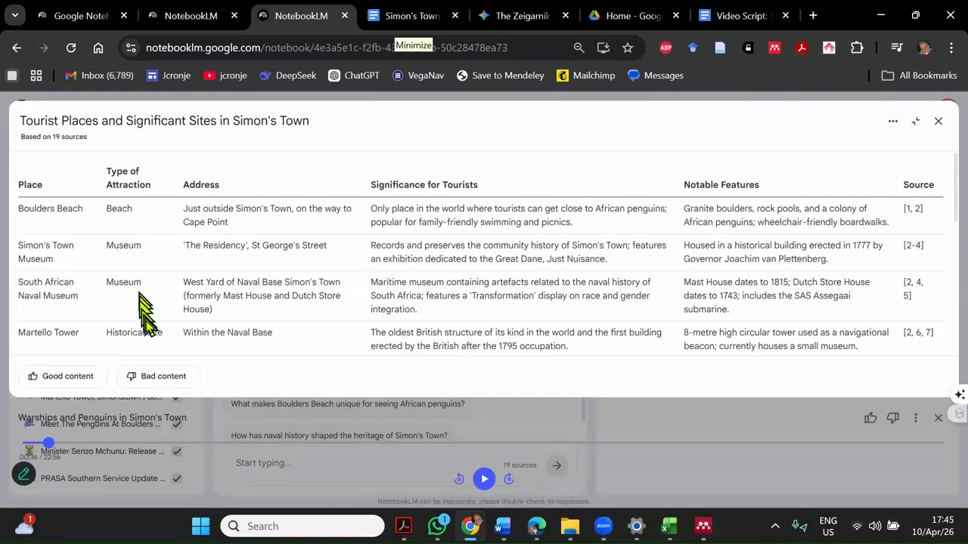
# - Read through the tourist places table, including its addresses, significance and source references, and close the viewer
pyautogui.scroll(-1, 148, 318)
pyautogui.scroll(-1, 155, 310)
pyautogui.scroll(-3, 151, 309)
pyautogui.scroll(10, 507, 198)
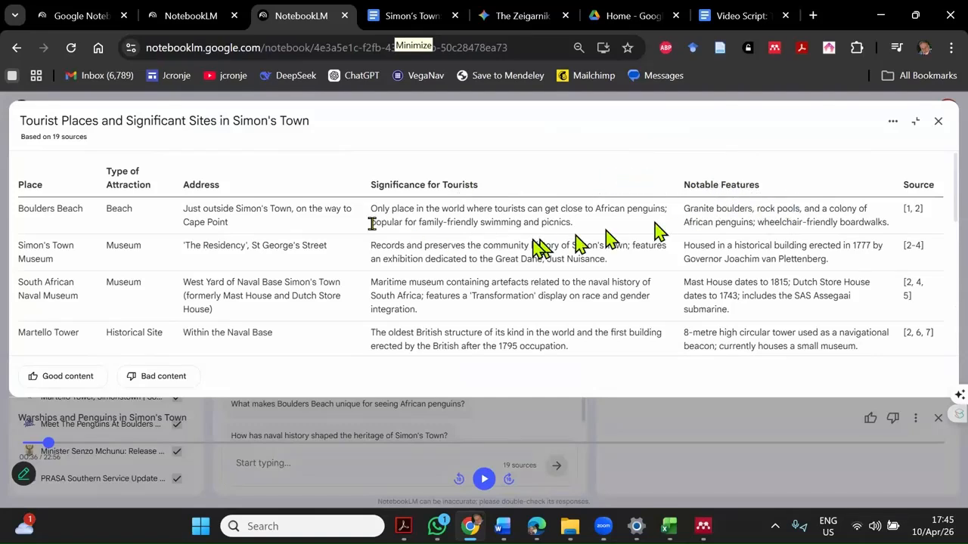
pyautogui.scroll(-1, 305, 265)
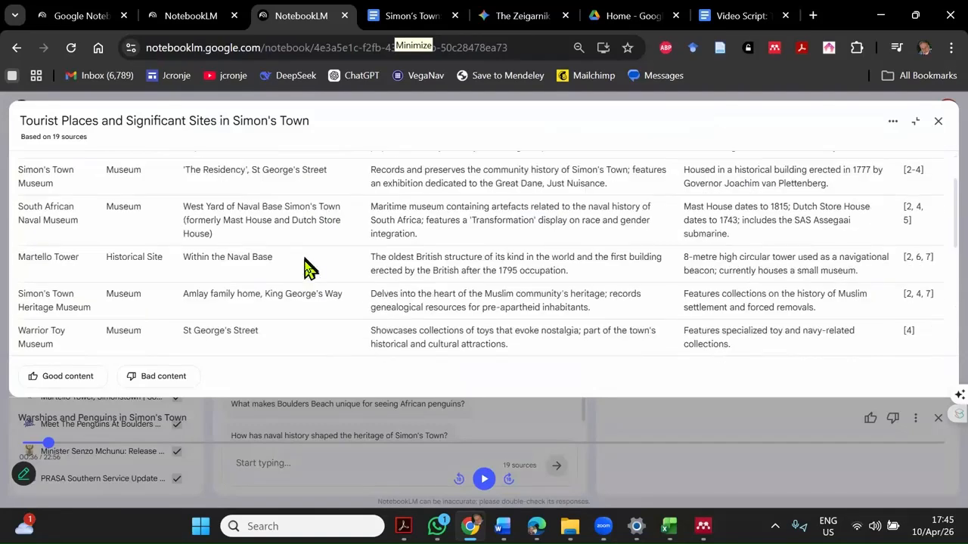
pyautogui.scroll(-5, 306, 266)
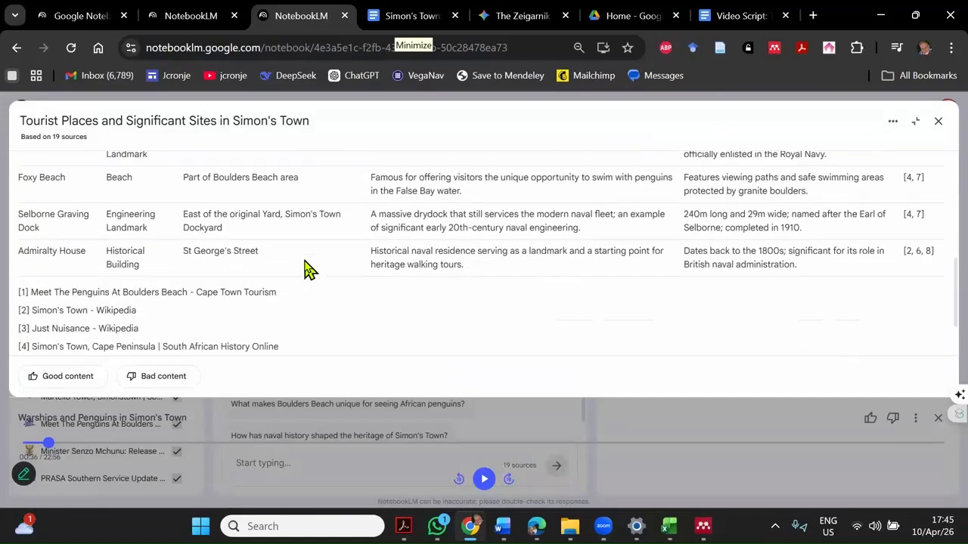
pyautogui.scroll(8, 306, 266)
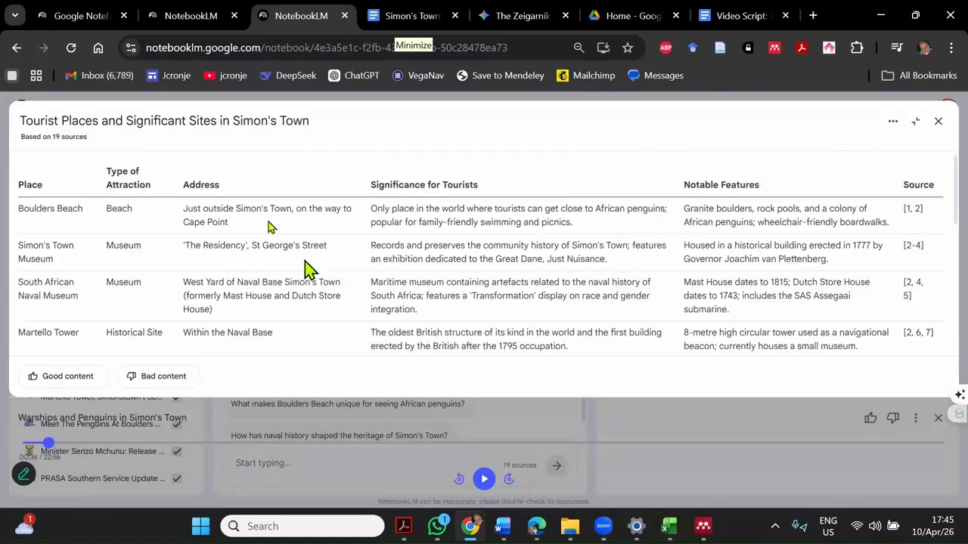
pyautogui.click(938, 123)
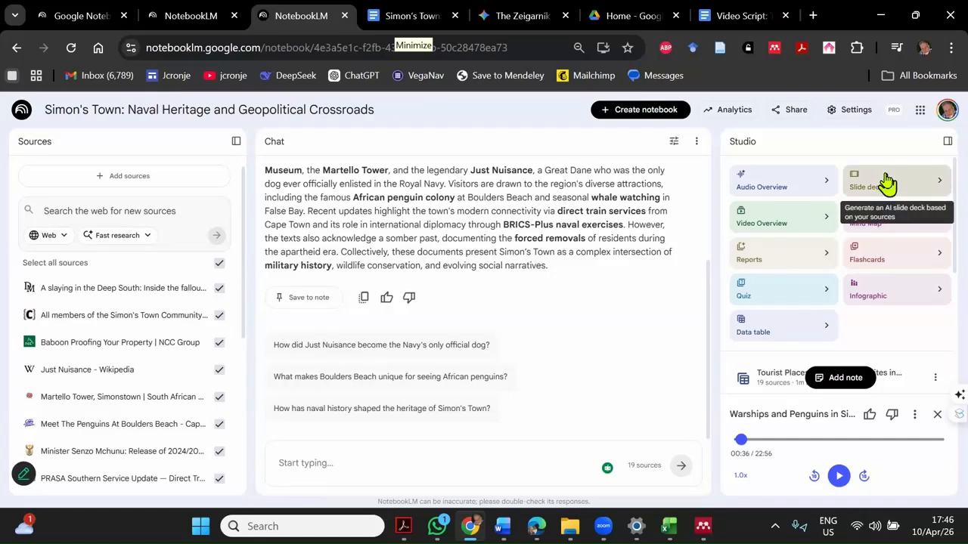
# - Generate a slide deck in the Presenter slides format with the Short length
pyautogui.click(942, 189)
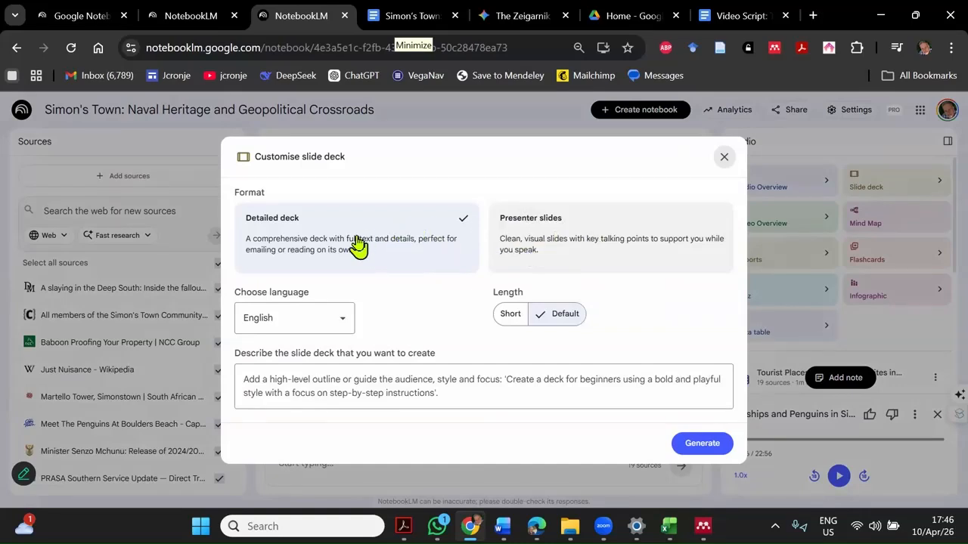
pyautogui.click(510, 315)
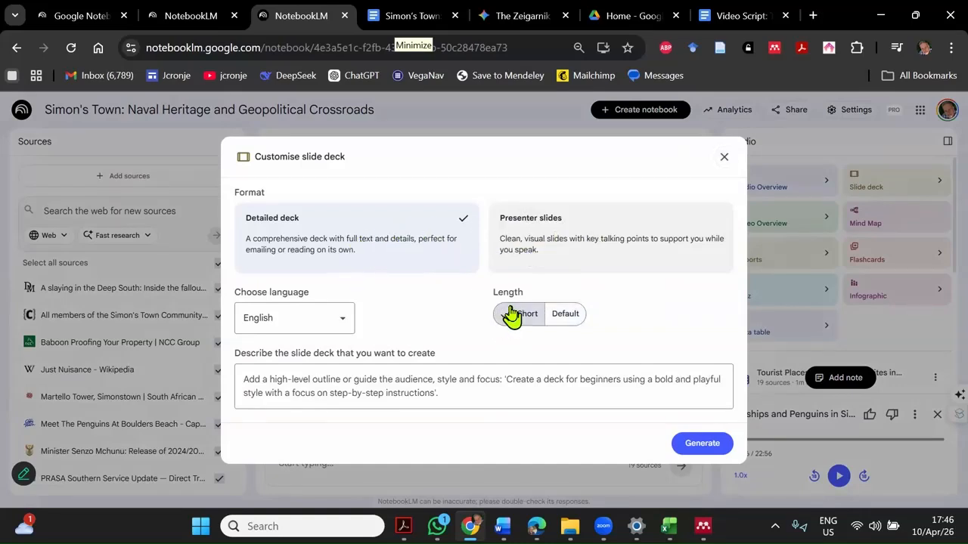
pyautogui.click(586, 243)
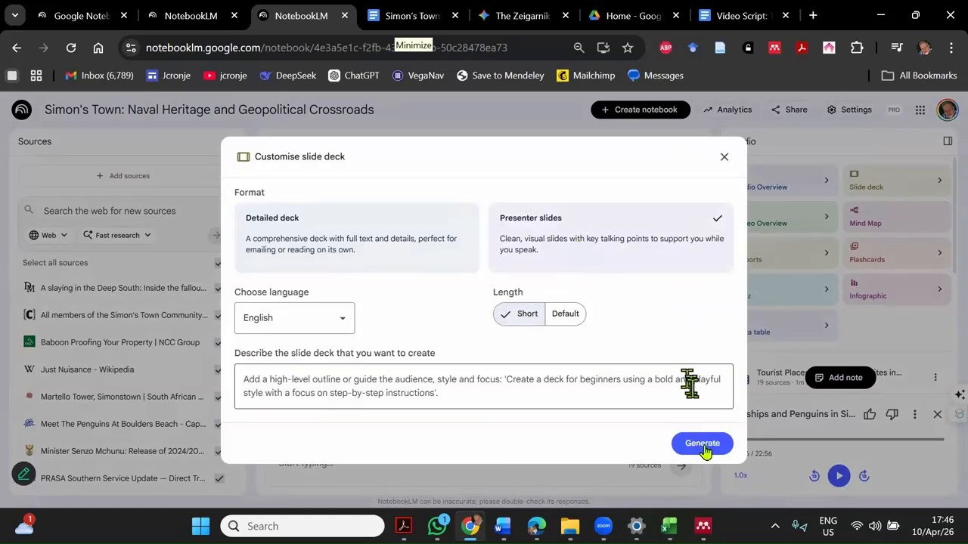
pyautogui.click(703, 445)
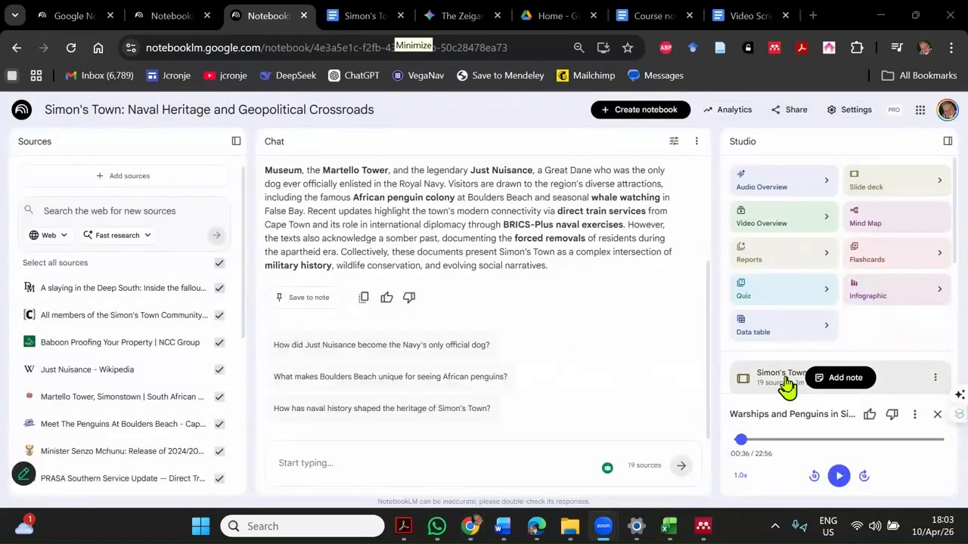
# - Open the generated slide deck, present it as a slideshow through to the closing call-to-action slide, and exit the slideshow
pyautogui.click(786, 386)
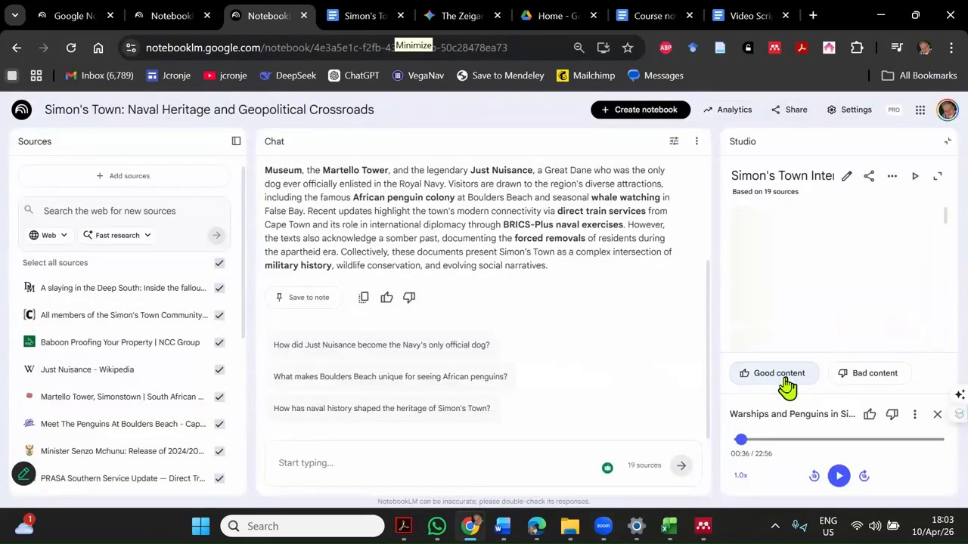
pyautogui.click(916, 177)
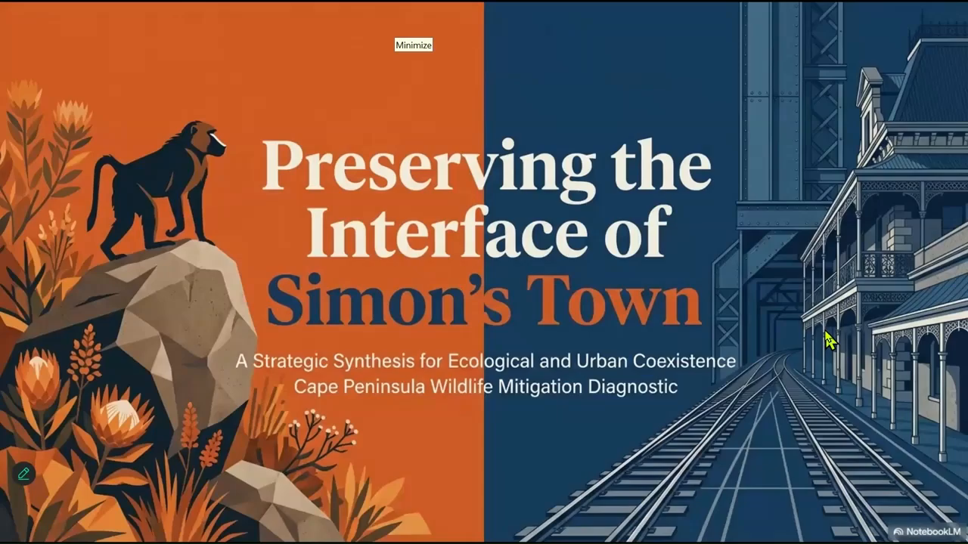
pyautogui.click(801, 386)
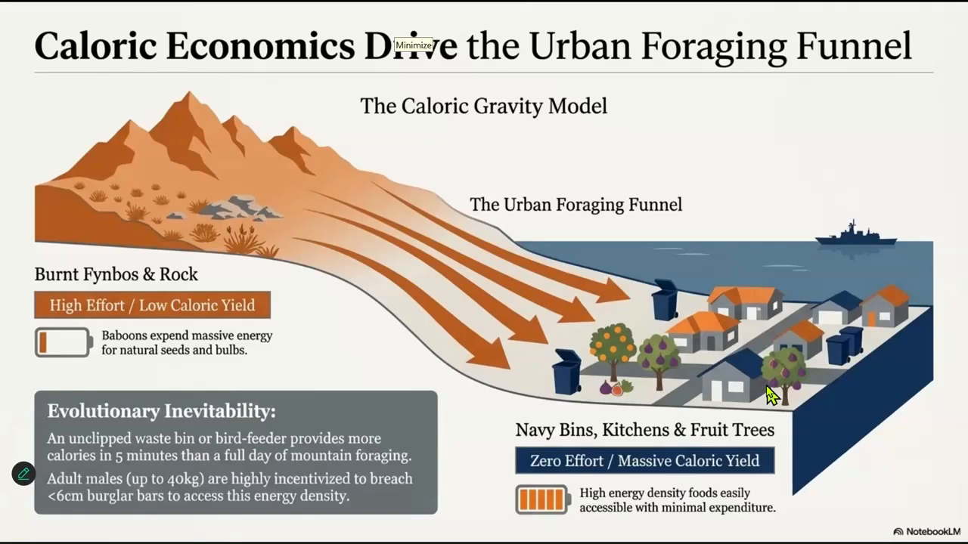
pyautogui.click(767, 387)
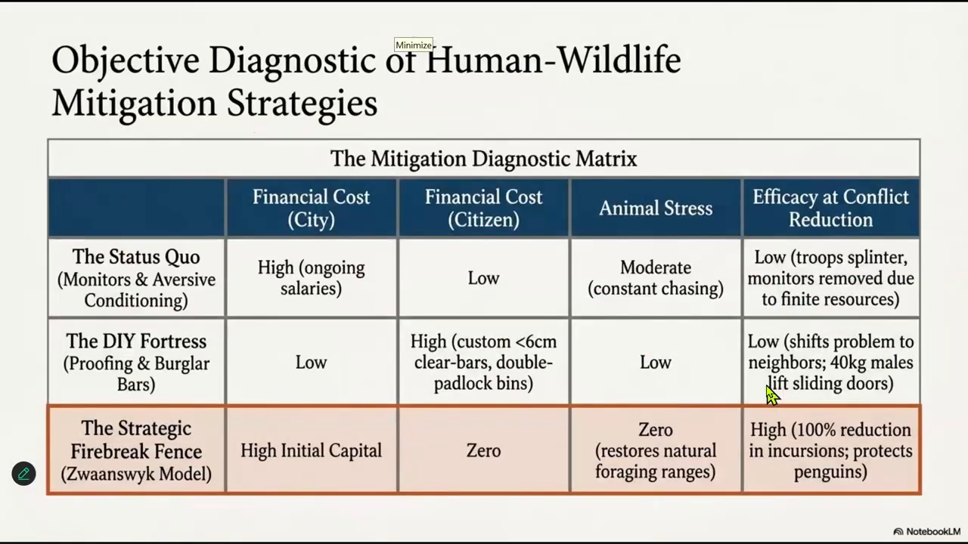
pyautogui.click(766, 385)
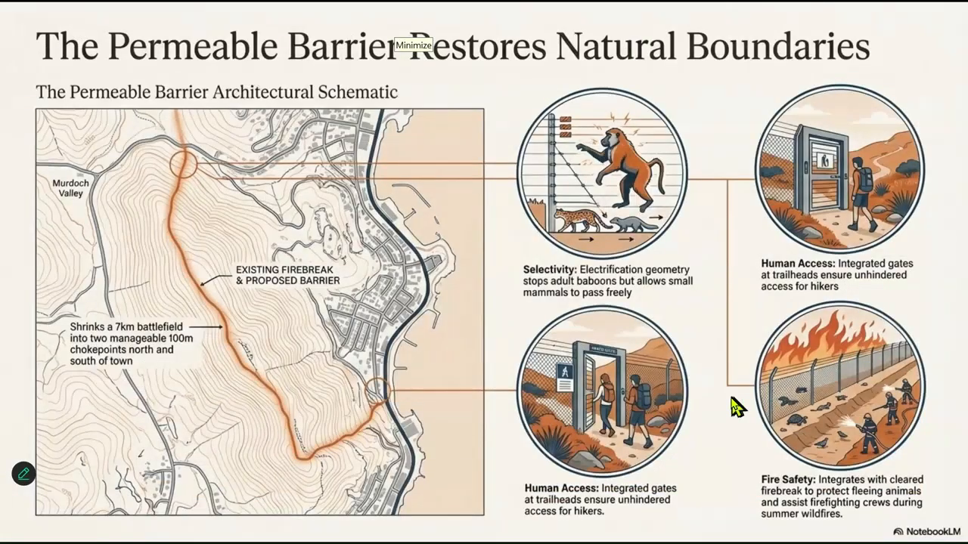
pyautogui.click(732, 401)
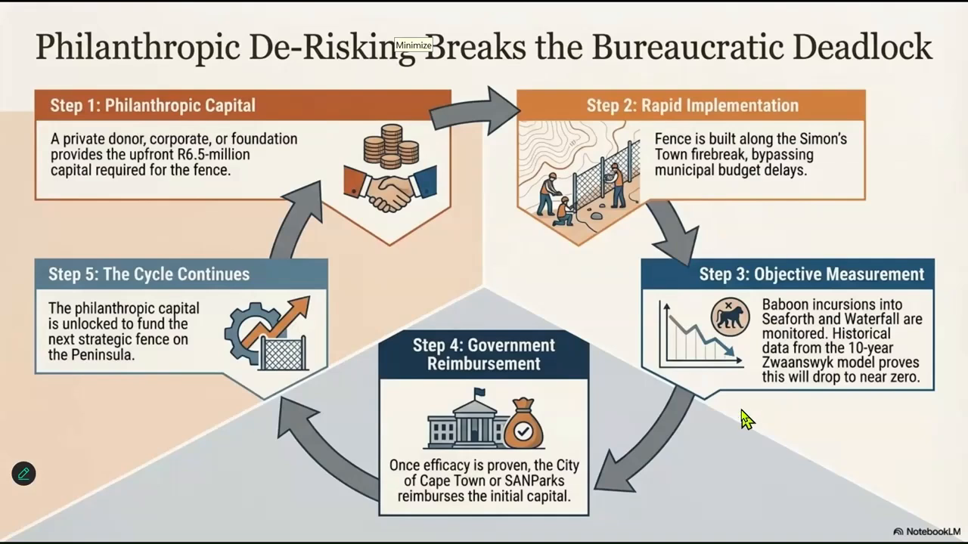
pyautogui.click(745, 416)
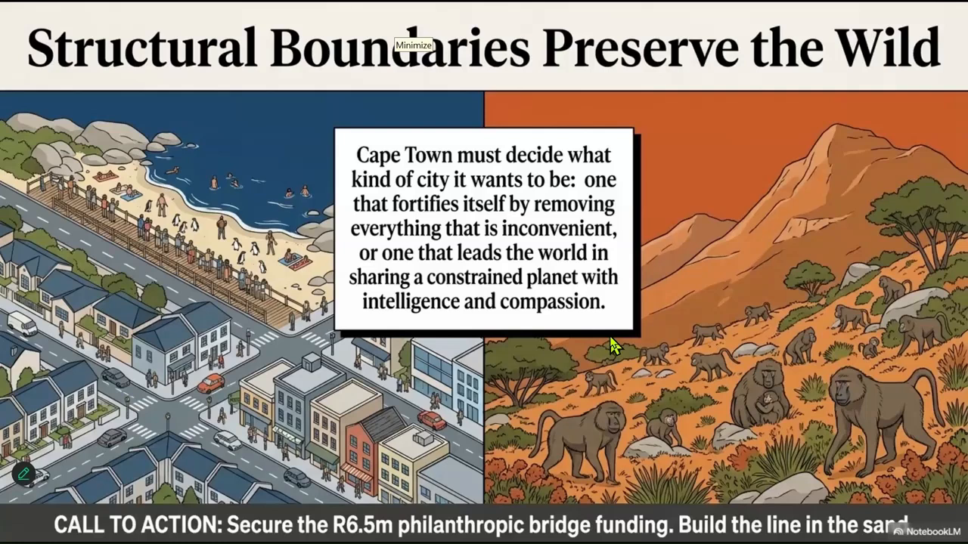
pyautogui.press('Escape')
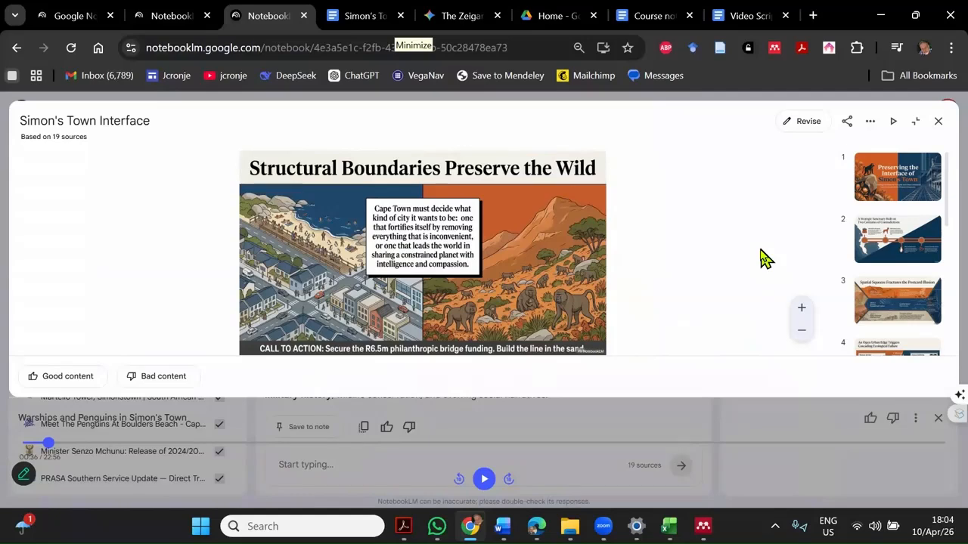
# - Close the slide deck viewer and start customising a video overview in the Brief format
pyautogui.click(939, 125)
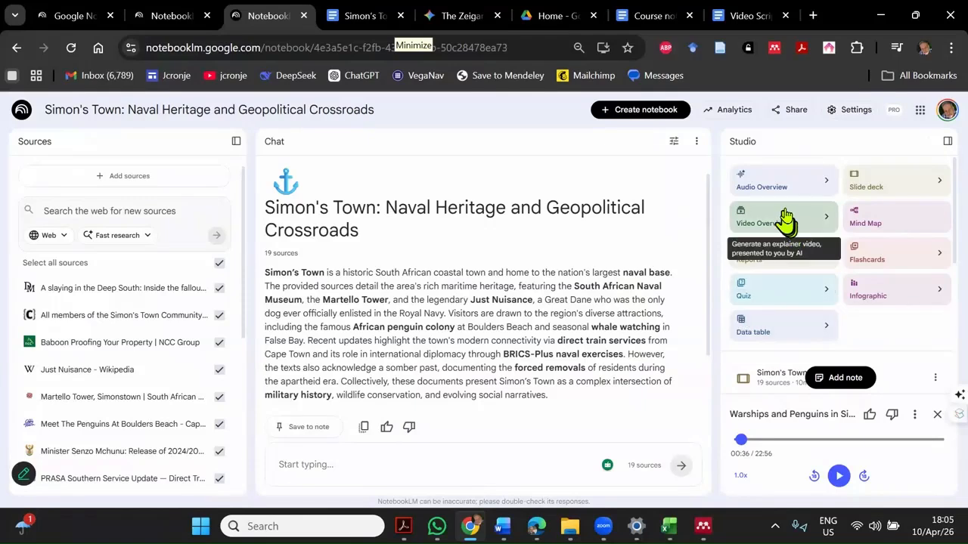
pyautogui.click(826, 218)
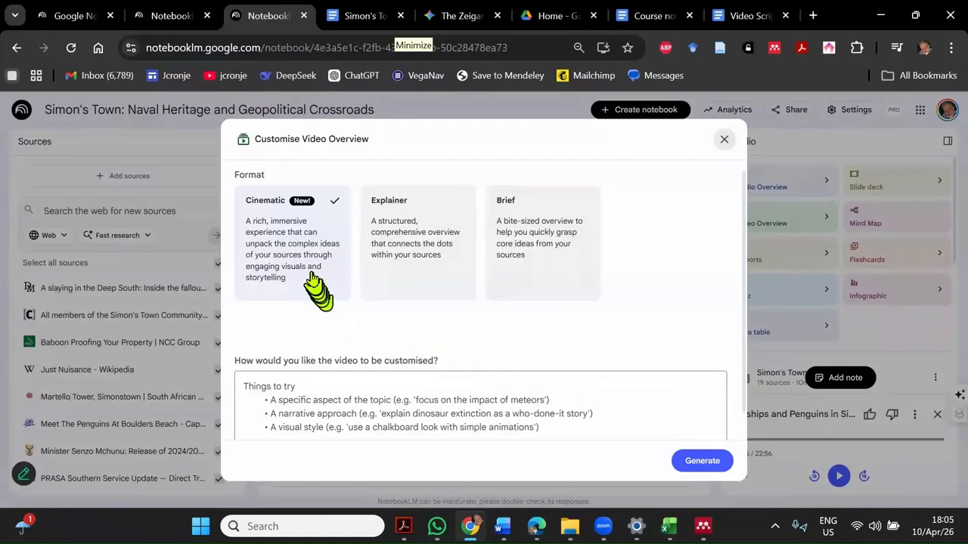
pyautogui.click(541, 249)
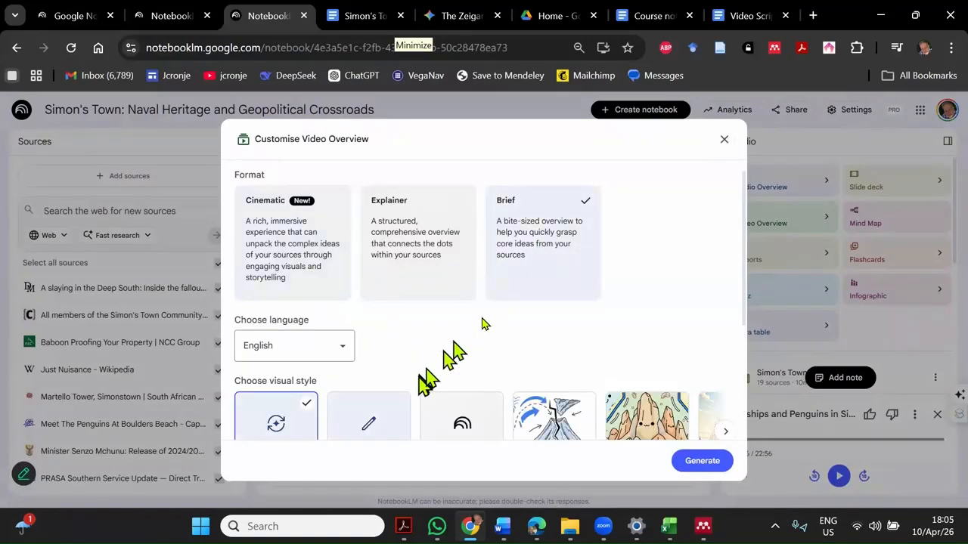
# - Choose the Custom visual style for the video and describe it as "Old-fashioned Victorian style imagery"
pyautogui.scroll(-1, 484, 325)
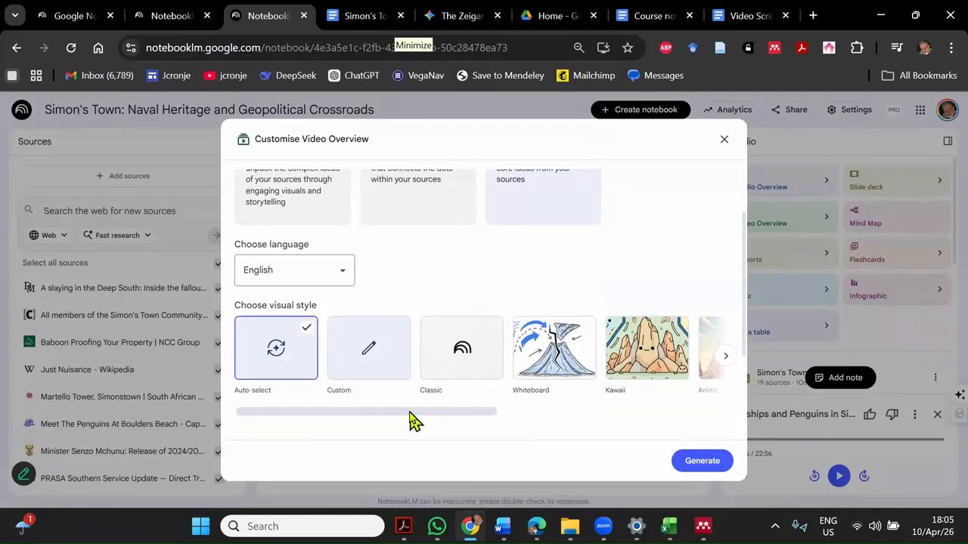
pyautogui.scroll(-1, 424, 382)
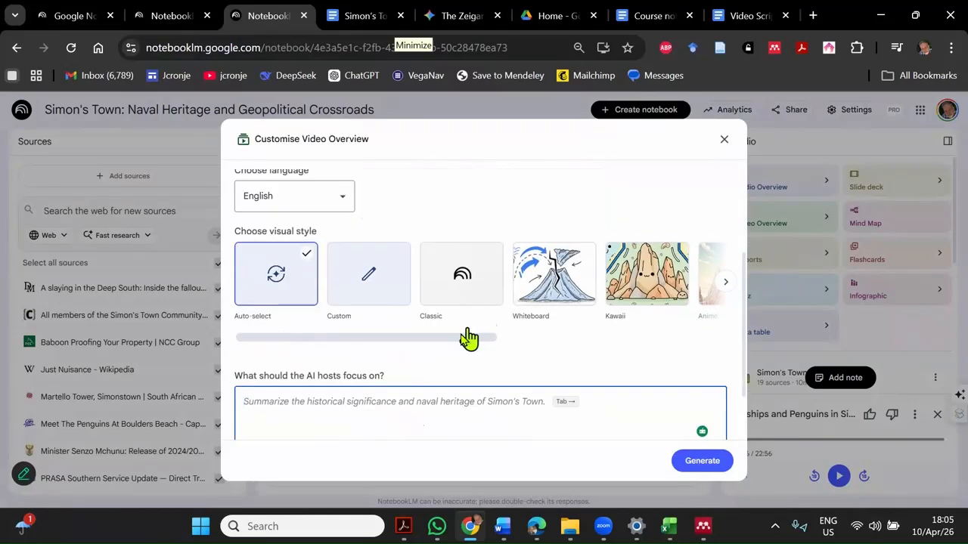
pyautogui.click(373, 281)
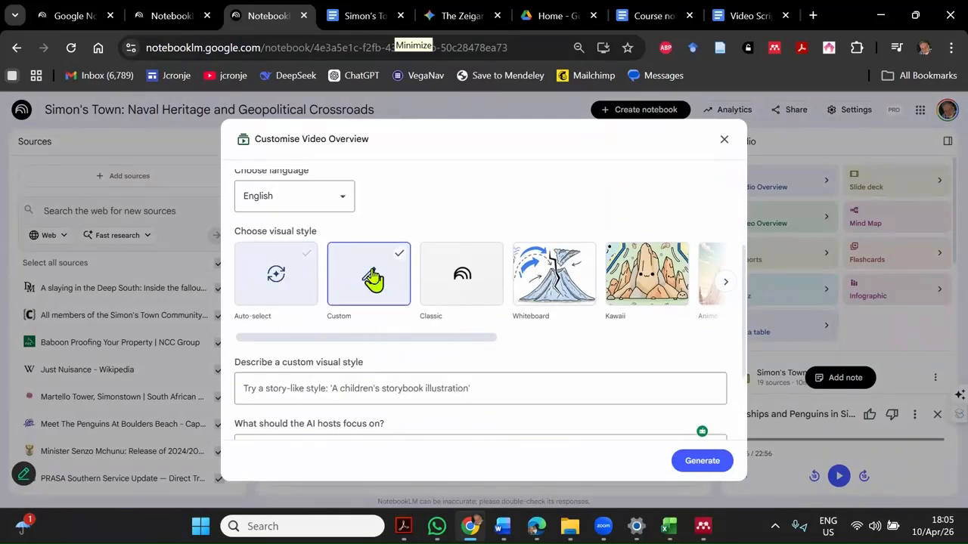
pyautogui.click(371, 389)
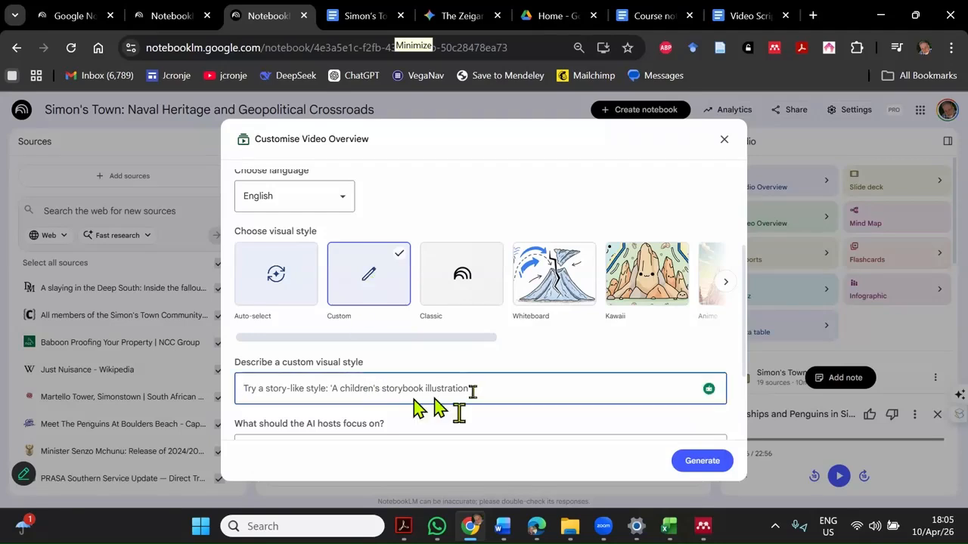
pyautogui.write('Old-fasho')
pyautogui.press('BackSpace')
pyautogui.write('ioned Vic')
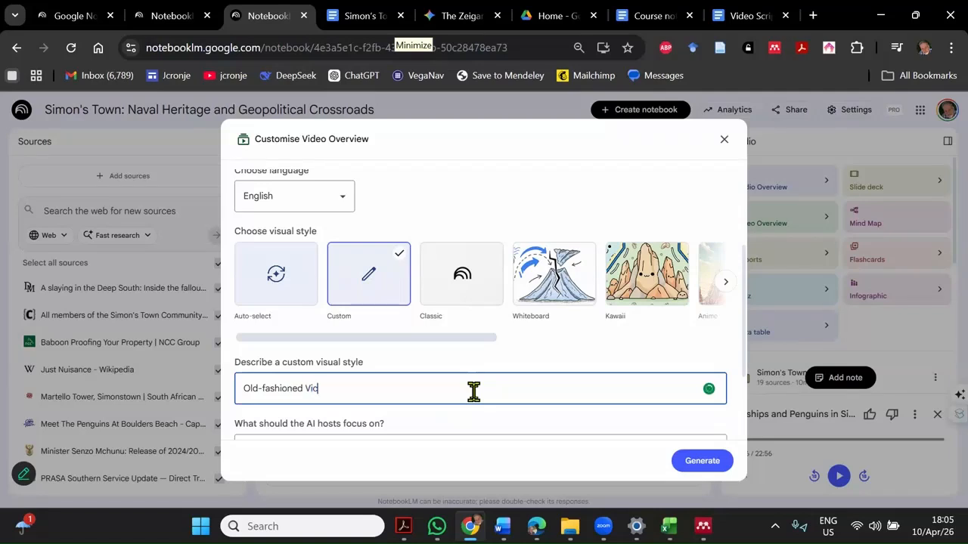
pyautogui.write('torian style imagery')
# - Set the hosts' focus to "Explain why Simonstown is the ideal town for a day visit out of Cape Town", generate the video and play it
pyautogui.scroll(-1, 473, 391)
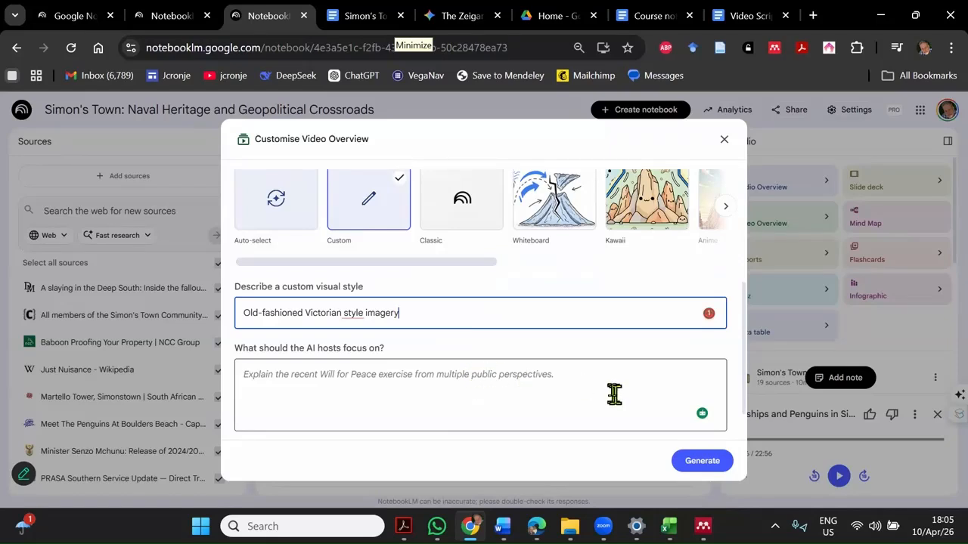
pyautogui.click(564, 376)
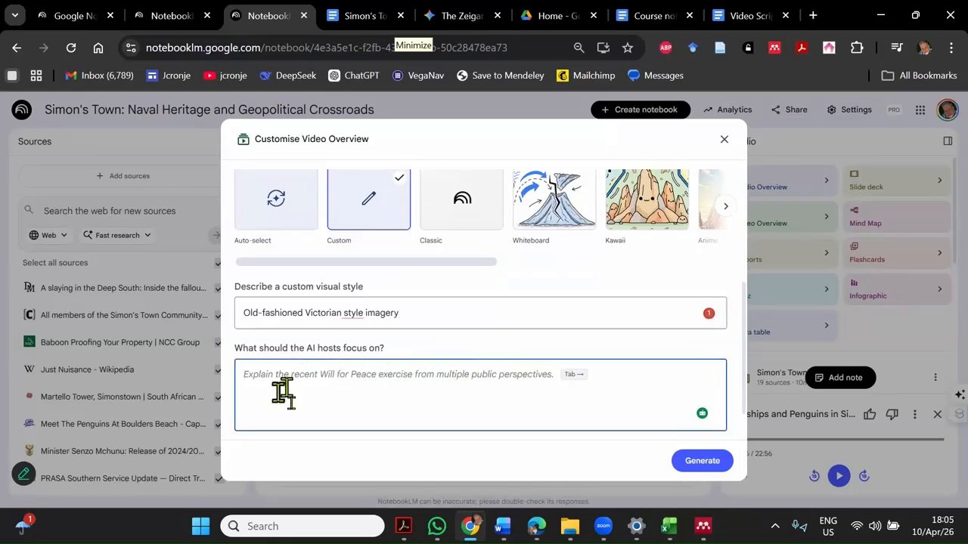
pyautogui.write('Explain why Si')
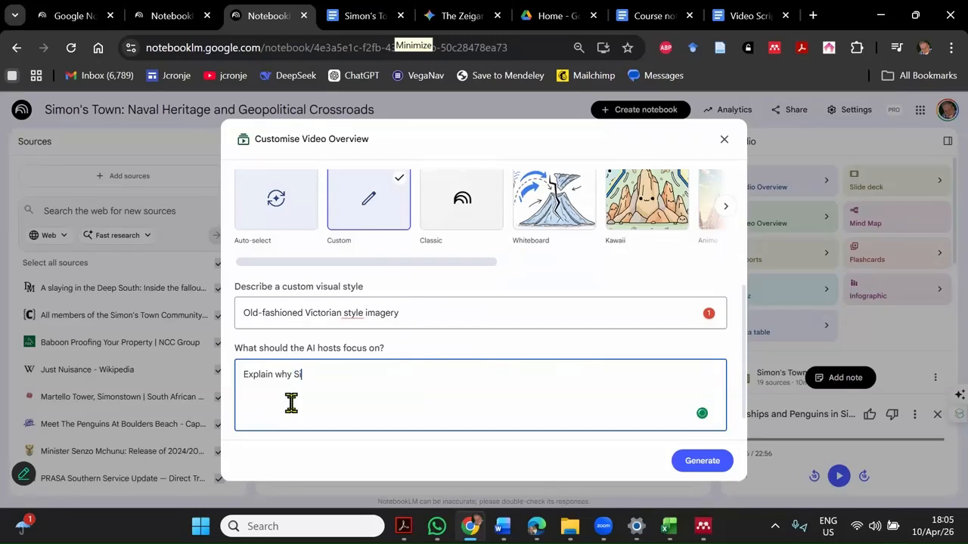
pyautogui.write('monstown is the ideal town f')
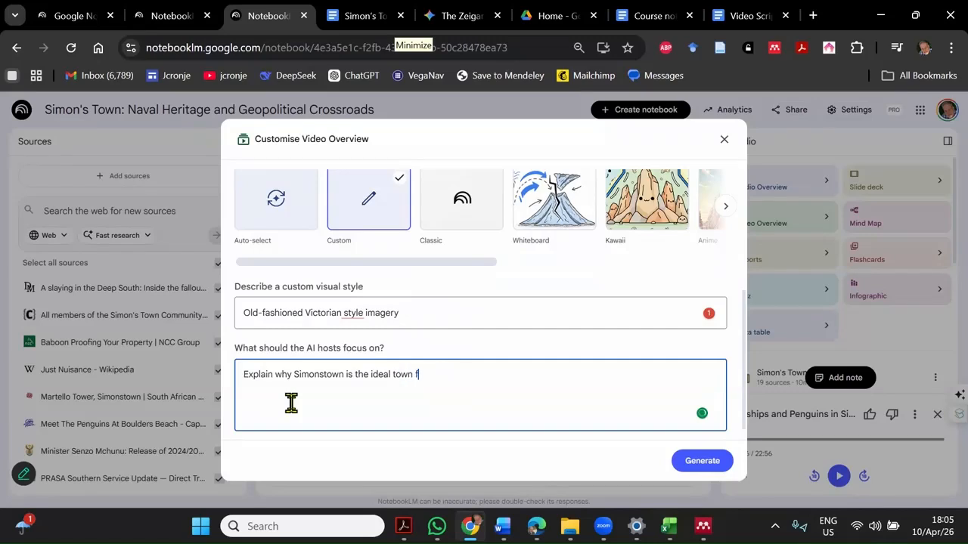
pyautogui.write('or a day visit our of Cape Town')
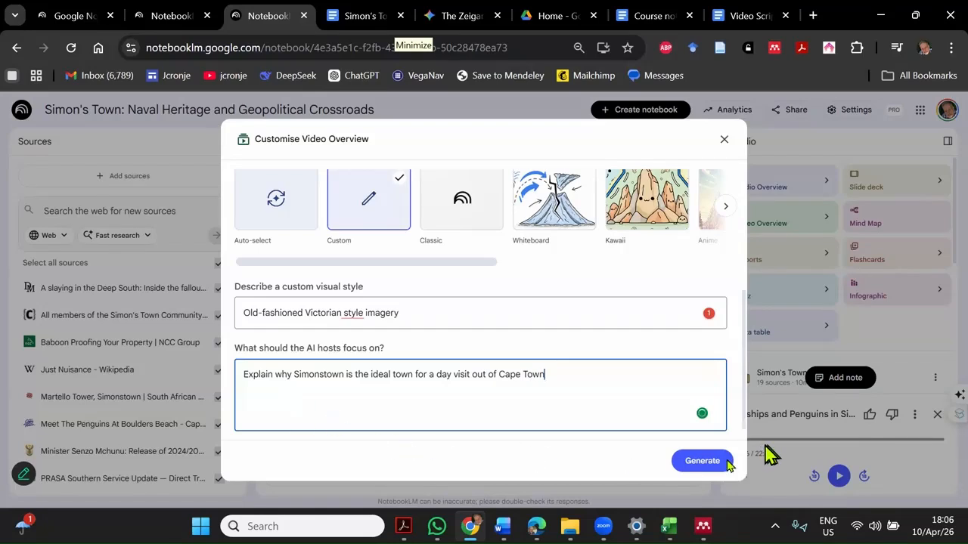
pyautogui.click(703, 461)
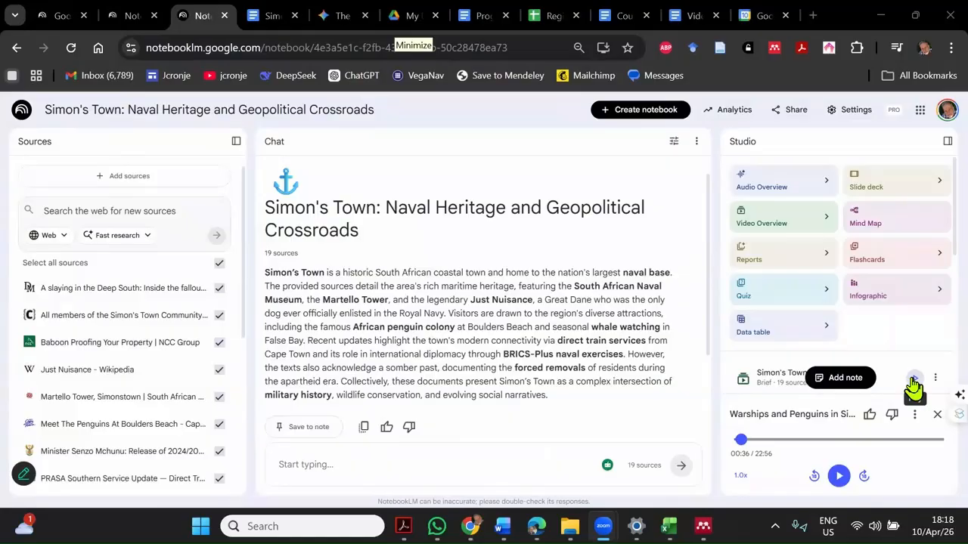
pyautogui.click(914, 378)
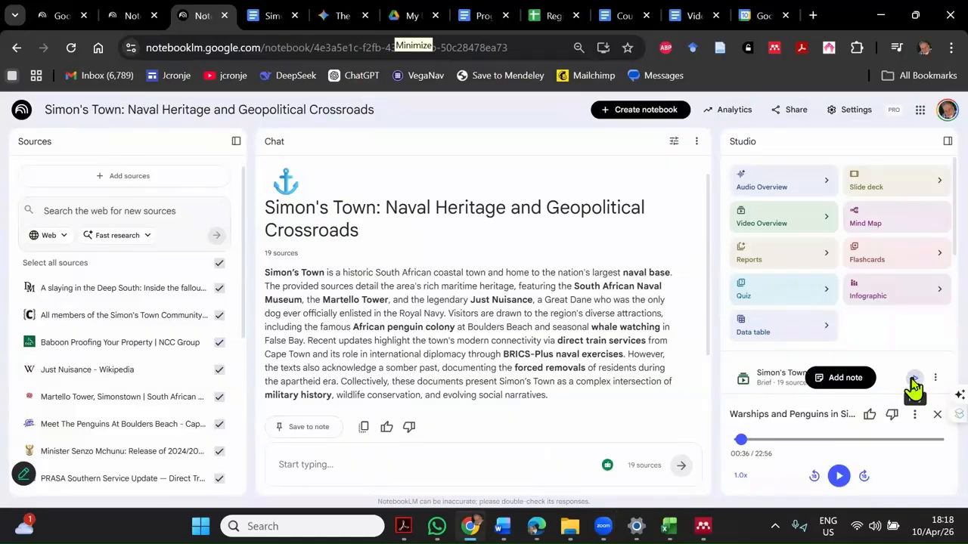